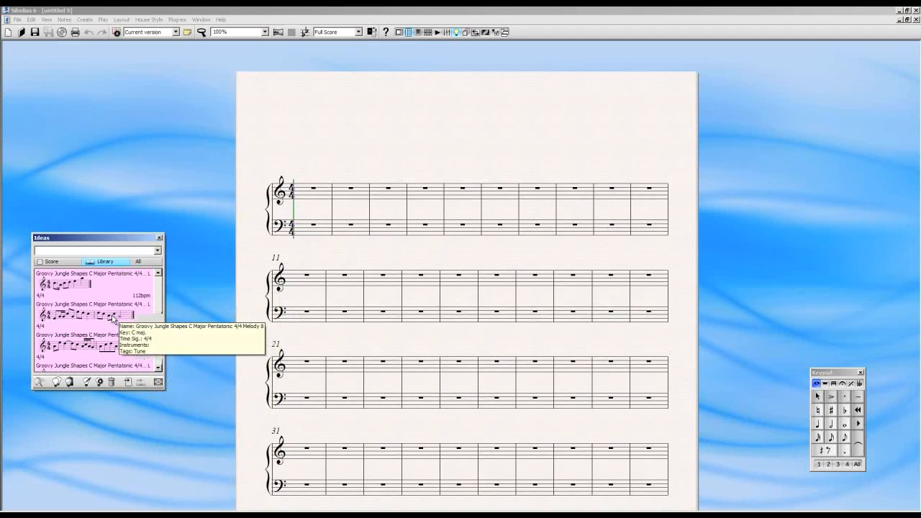
# Browse the whole library list of musical ideas and check the details of individual entries
pyautogui.click(145, 318)
pyautogui.moveTo(159, 317); pyautogui.dragTo(163, 277)
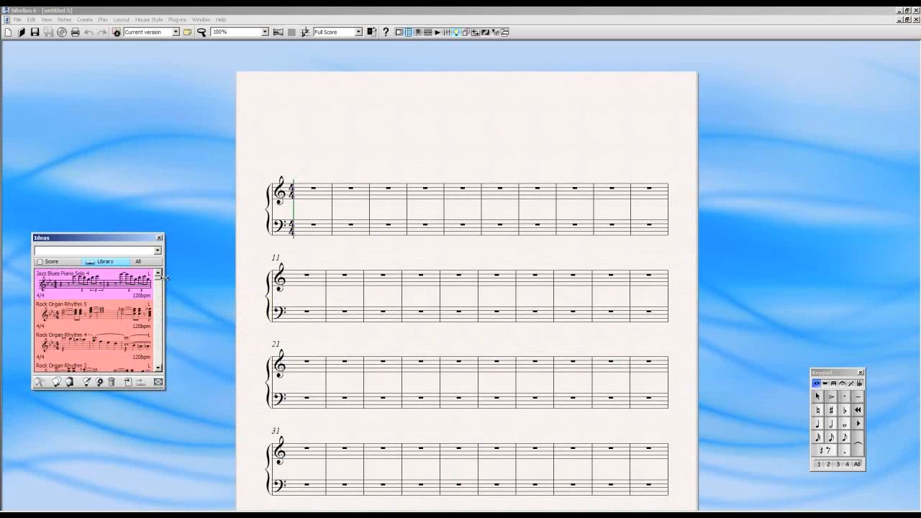
pyautogui.moveTo(159, 284); pyautogui.dragTo(161, 368)
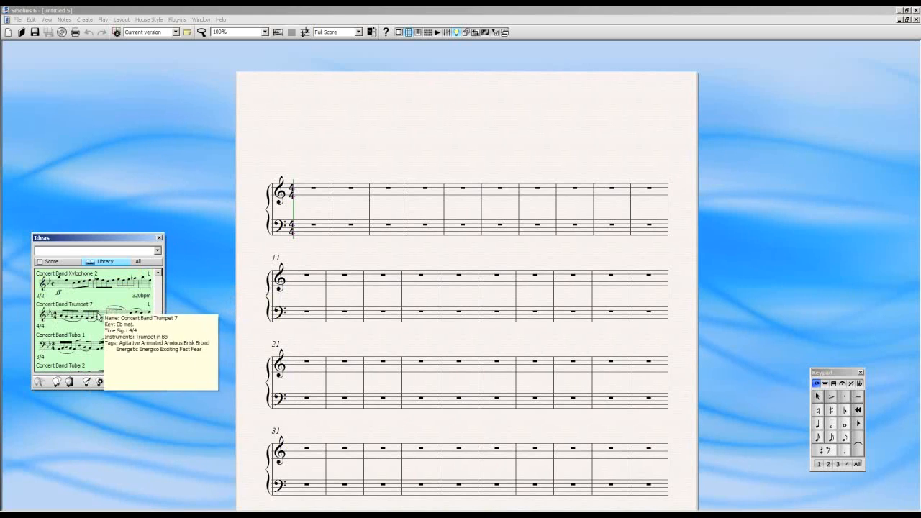
pyautogui.moveTo(159, 360); pyautogui.dragTo(160, 280)
pyautogui.moveTo(107, 275)
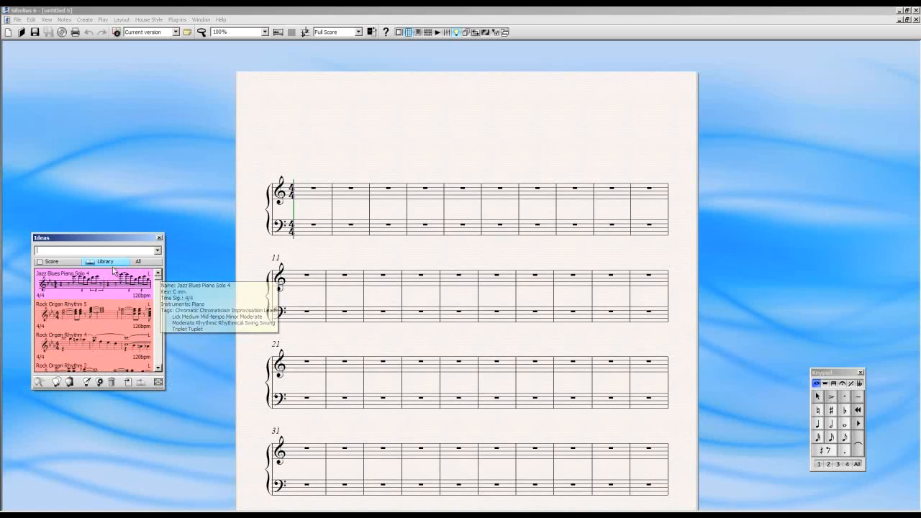
# Switch the Ideas window to Detailed View and enlarge it to show all list columns and the full notation preview
pyautogui.click(159, 383)
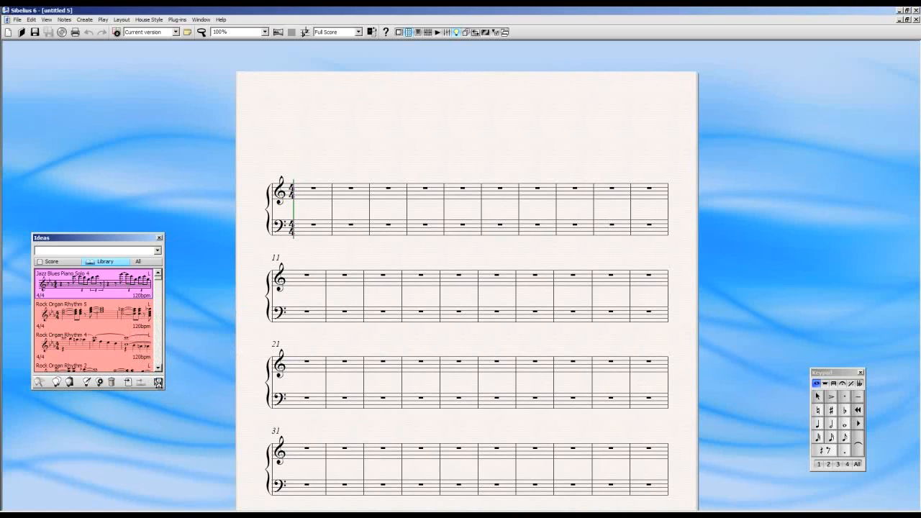
pyautogui.moveTo(260, 239); pyautogui.dragTo(308, 75)
pyautogui.moveTo(522, 329); pyautogui.dragTo(877, 459)
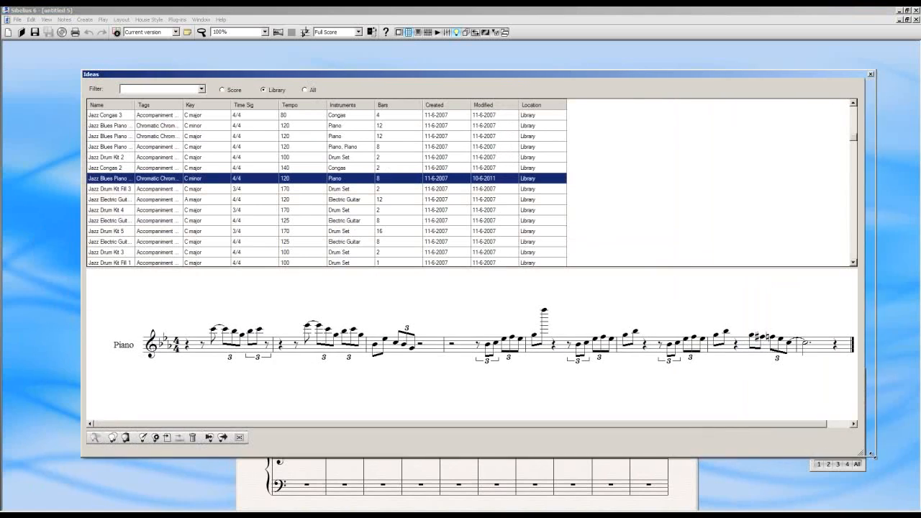
pyautogui.moveTo(707, 76); pyautogui.dragTo(686, 76)
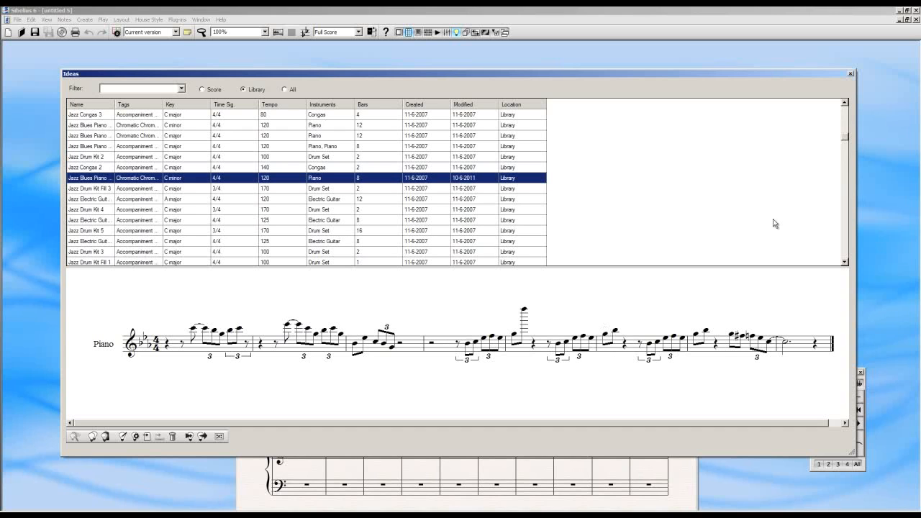
# Preview the notation of several library ideas, including drum set, 16-bar Horn in F and Groovy Jungle entries
pyautogui.moveTo(845, 139); pyautogui.dragTo(850, 108)
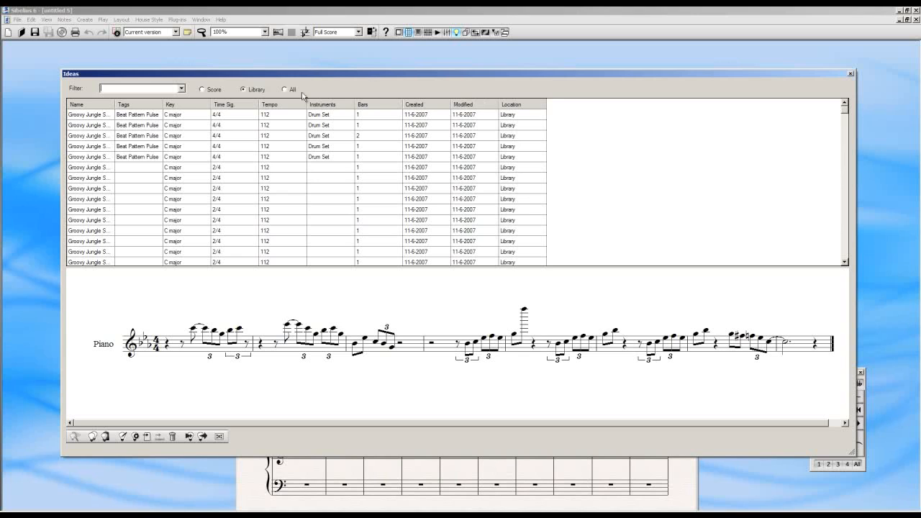
pyautogui.click(362, 138)
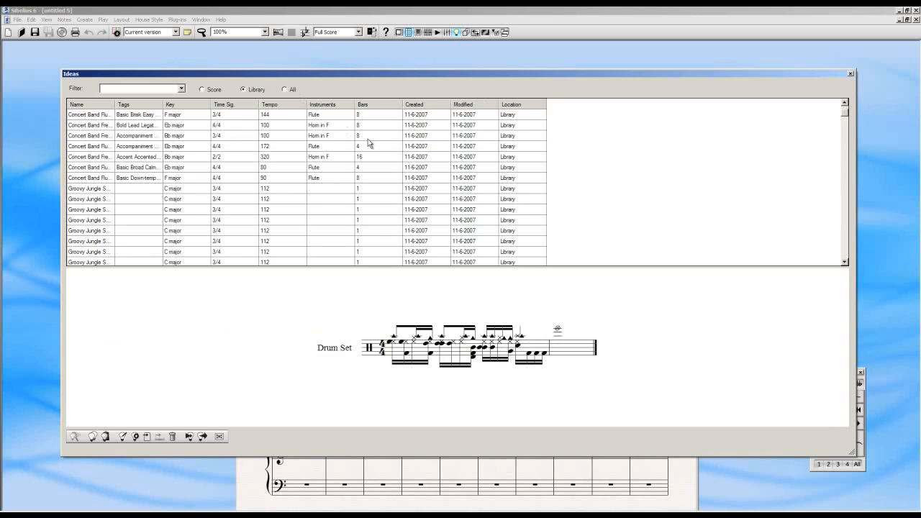
pyautogui.click(372, 158)
pyautogui.moveTo(574, 425); pyautogui.dragTo(415, 420)
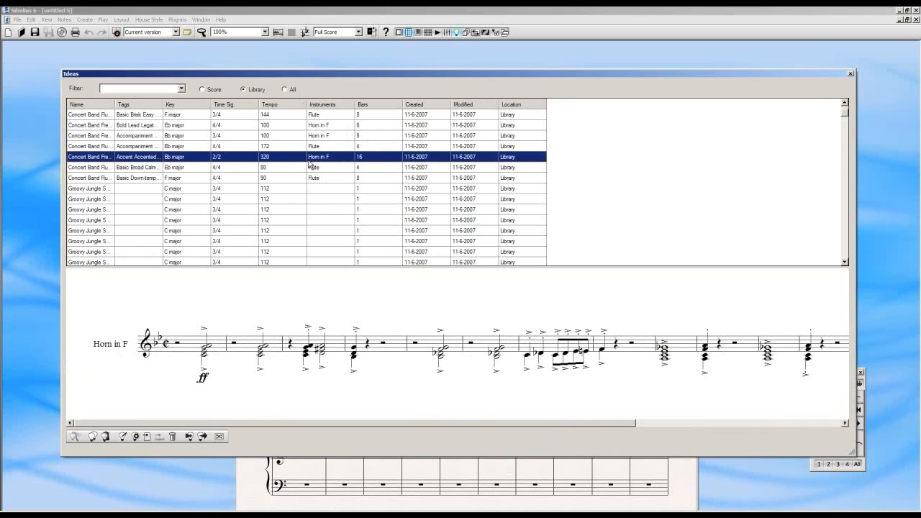
pyautogui.click(274, 135)
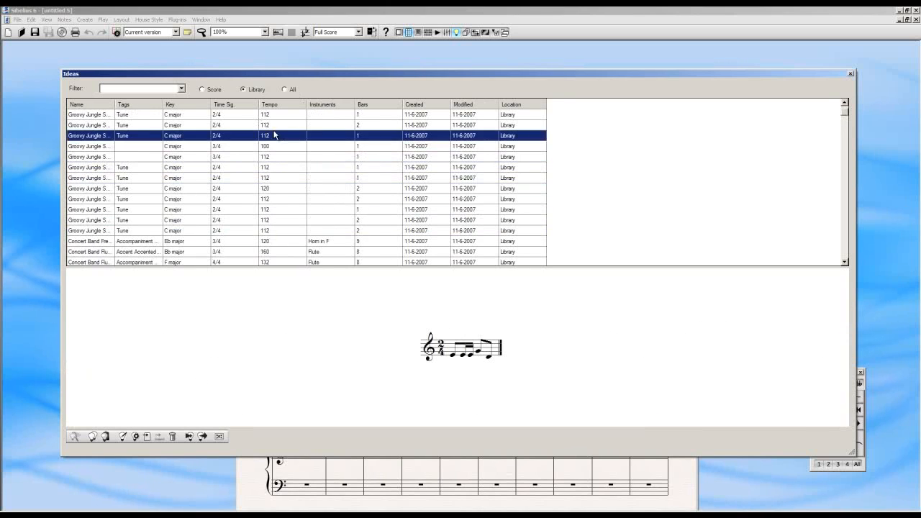
pyautogui.click(253, 115)
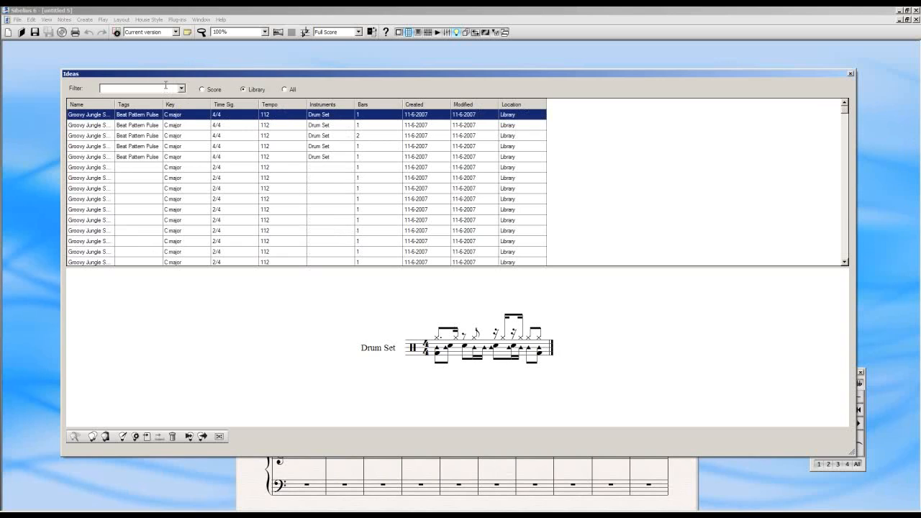
# Filter the library ideas by Piano and look over the matching entries
pyautogui.write('i')
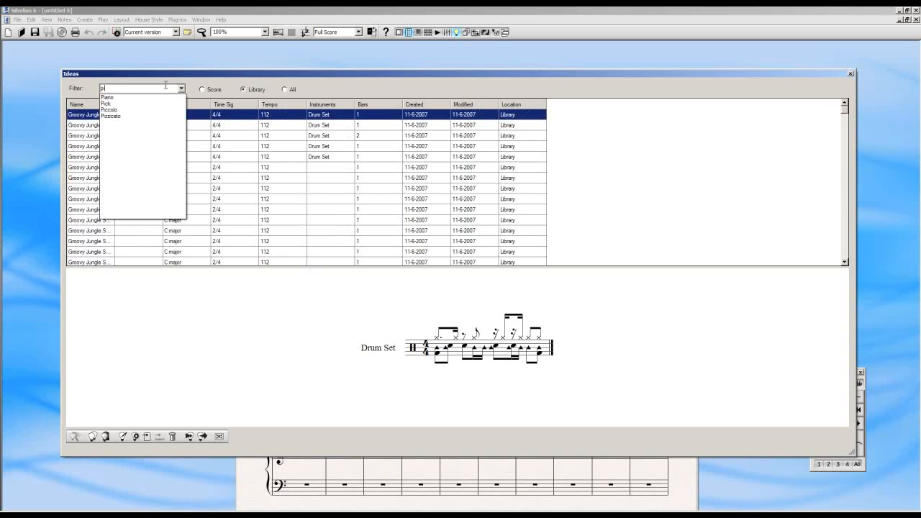
pyautogui.press('Down')
pyautogui.press('Return')
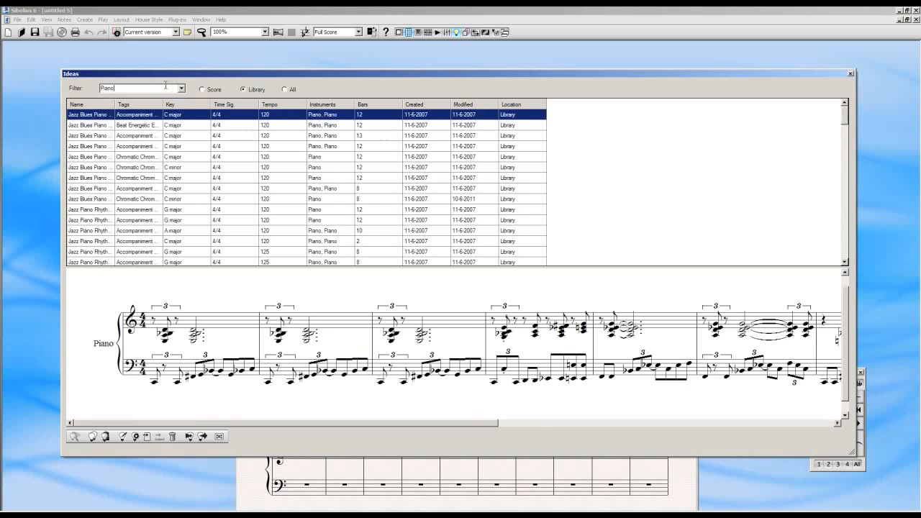
pyautogui.moveTo(846, 114)
pyautogui.mouseDown()
pyautogui.moveTo(855, 271)
pyautogui.moveTo(838, 108)
pyautogui.mouseUp()
# Replace the library filter with the suggested term Pizzicato
pyautogui.hotkey('alt', 'Down')
pyautogui.write('p')
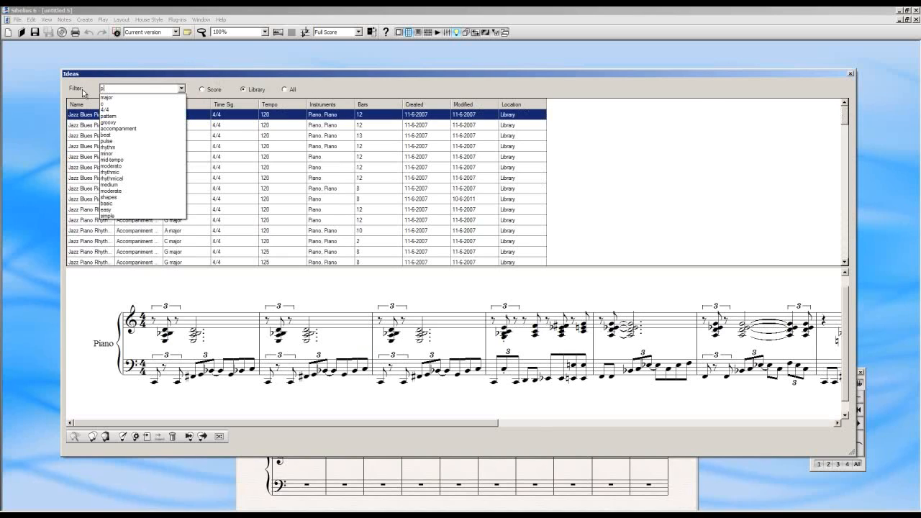
pyautogui.write('i')
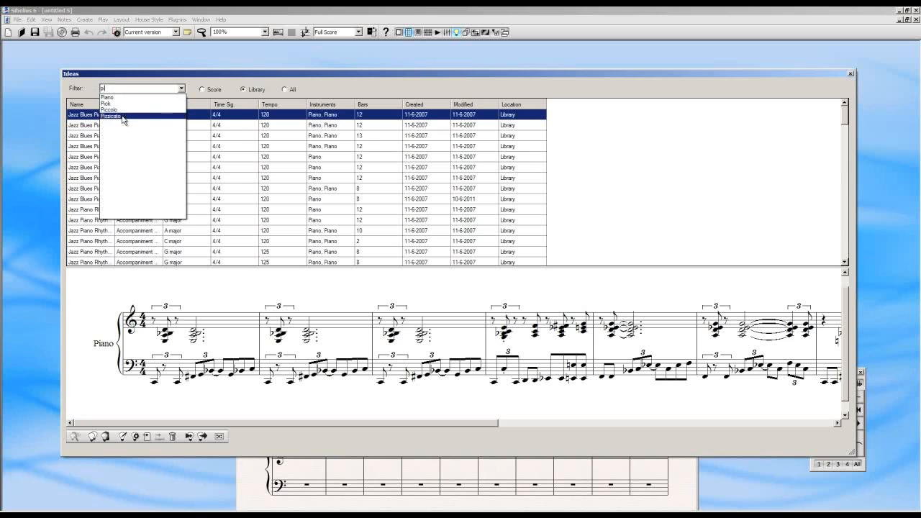
pyautogui.click(123, 117)
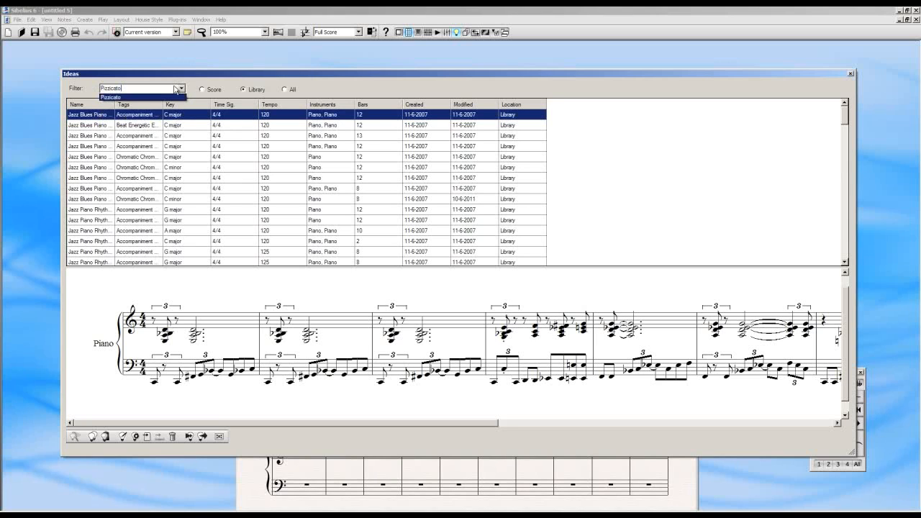
pyautogui.press('Return')
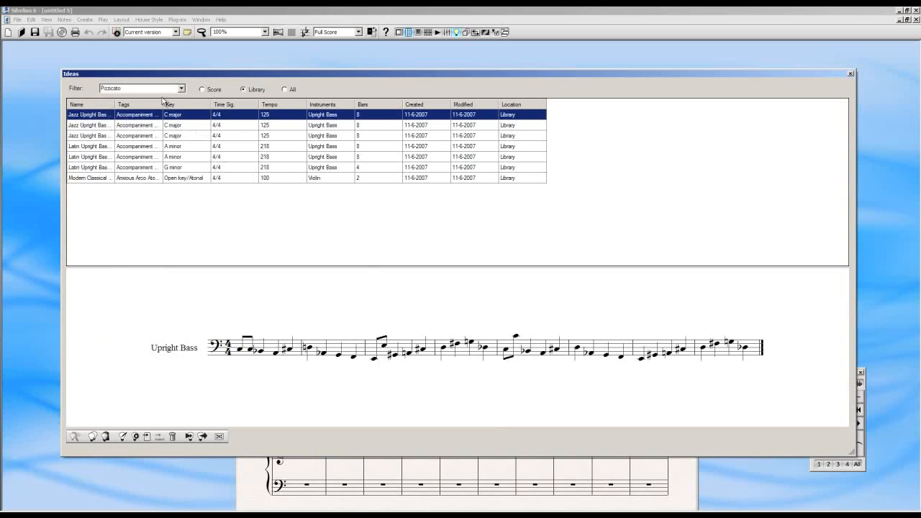
# Clear the ideas filter and preview the first Drum Set idea in the library list
pyautogui.moveTo(120, 88); pyautogui.dragTo(97, 88)
pyautogui.press('BackSpace')
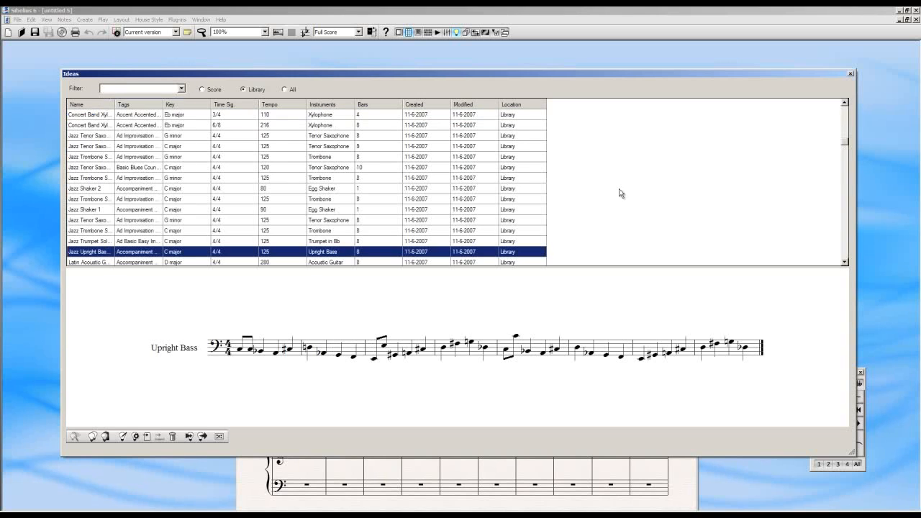
pyautogui.moveTo(844, 142); pyautogui.dragTo(851, 92)
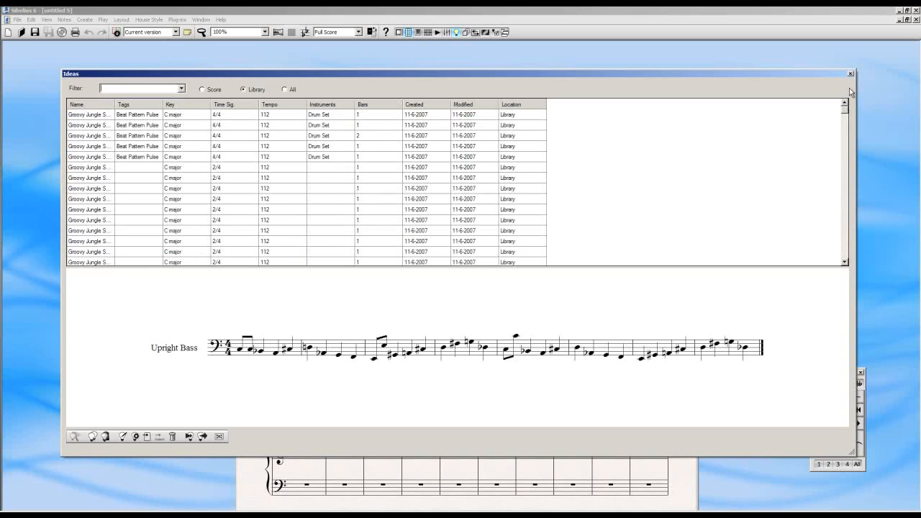
pyautogui.click(188, 116)
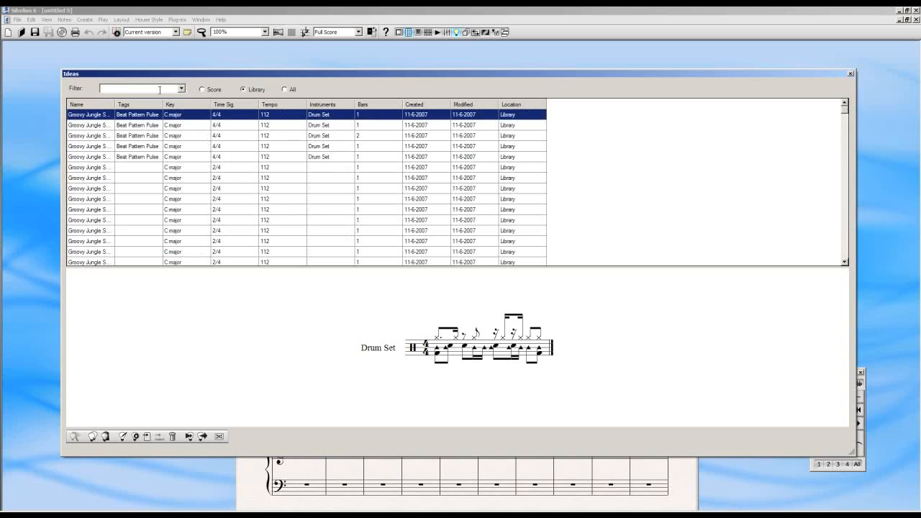
# Filter the library ideas by "piano 4/4" and preview Jazz Piano Solo 4
pyautogui.press('Return')
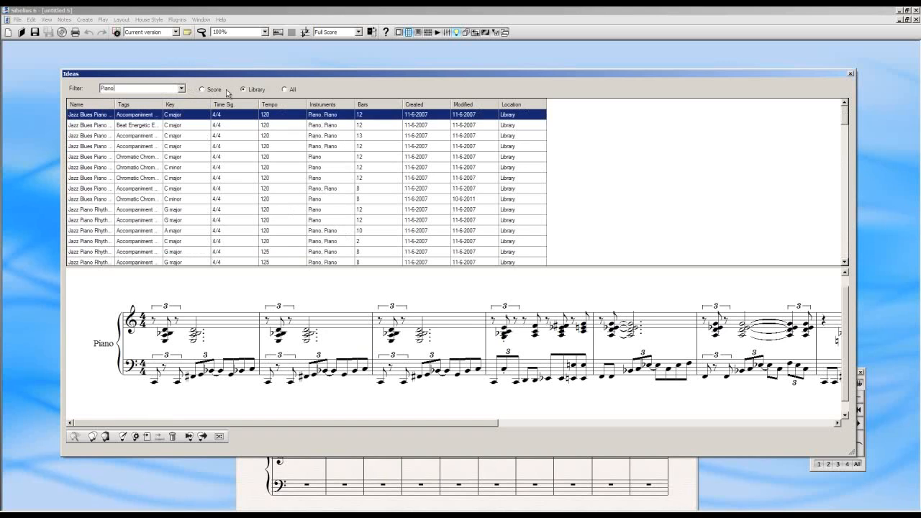
pyautogui.scroll(-3, 277, 157)
pyautogui.click(604, 156)
pyautogui.scroll(-5, 603, 156)
pyautogui.click(226, 178)
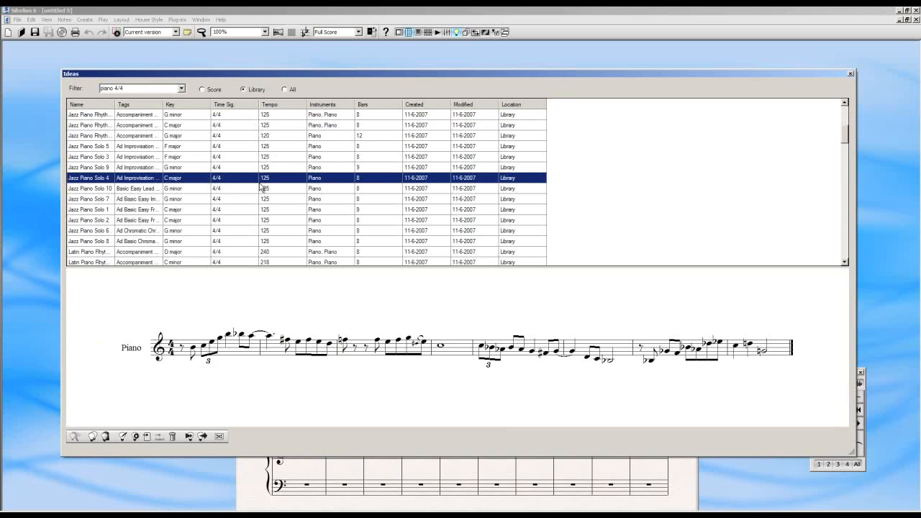
# Examine the notation previews of the filtered jazz and Latin piano ideas, ending with Latin Piano Solo 7
pyautogui.click(244, 189)
pyautogui.scroll(-2, 243, 190)
pyautogui.click(243, 190)
pyautogui.scroll(-2, 243, 190)
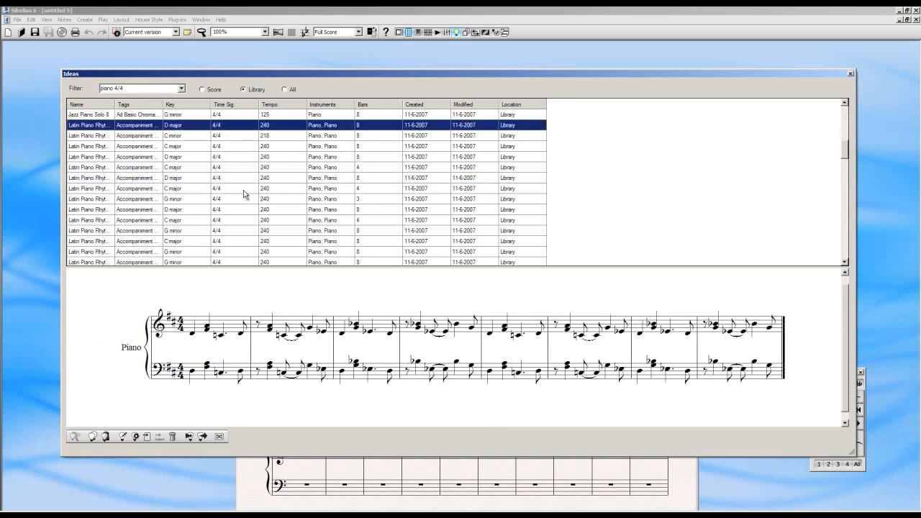
pyautogui.scroll(-2, 243, 190)
pyautogui.click(244, 190)
pyautogui.scroll(-4, 243, 193)
pyautogui.click(243, 190)
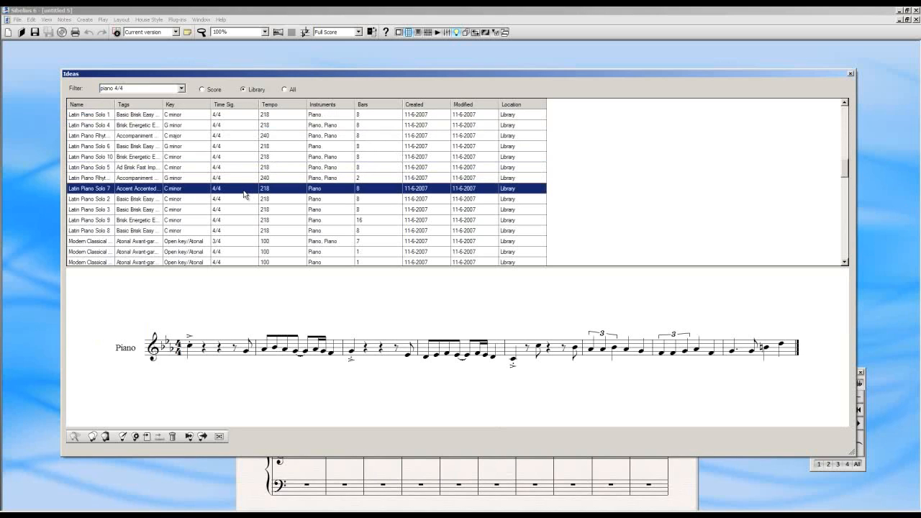
# Open the library idea Latin Piano Solo 2 for editing
pyautogui.click(236, 200)
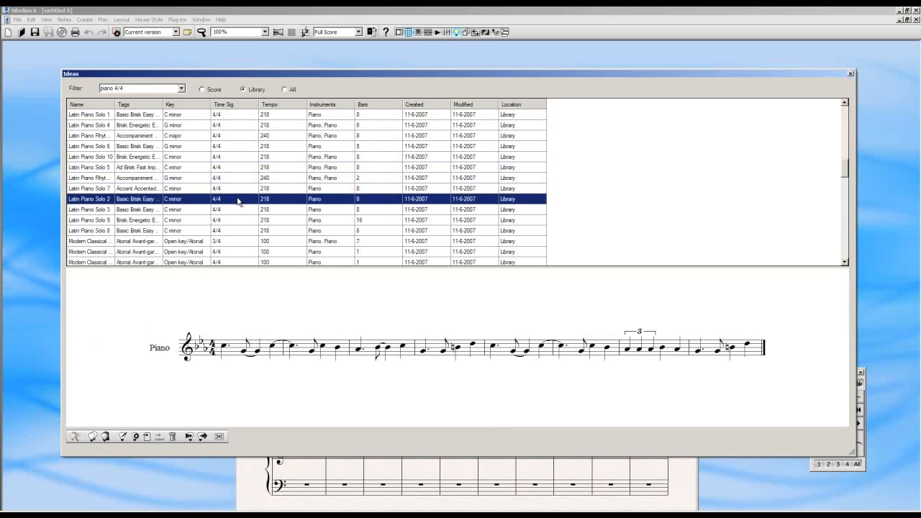
pyautogui.rightClick(238, 201)
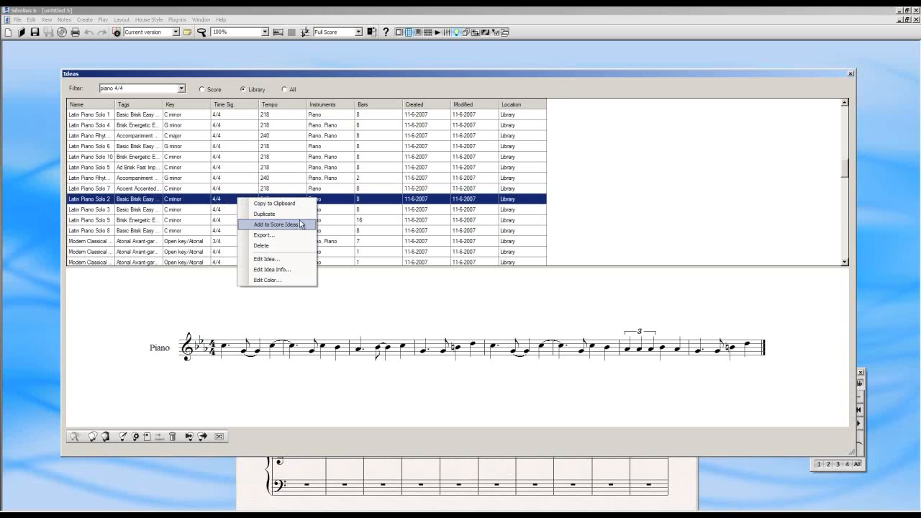
pyautogui.click(290, 261)
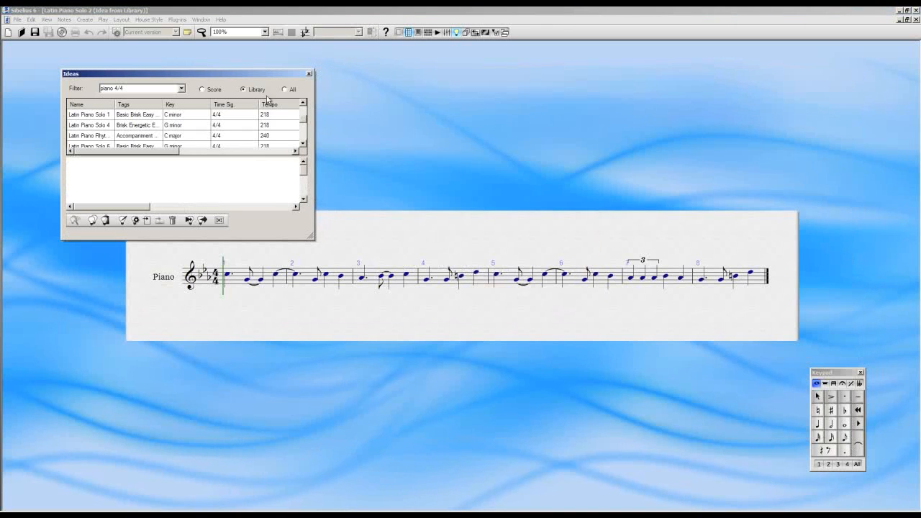
# Move the Ideas window clear of the opened idea's staff and enlarge the notation to 130%
pyautogui.moveTo(252, 77); pyautogui.dragTo(802, 59)
pyautogui.moveTo(408, 179); pyautogui.dragTo(371, 185)
pyautogui.hotkey('ctrl', '=')
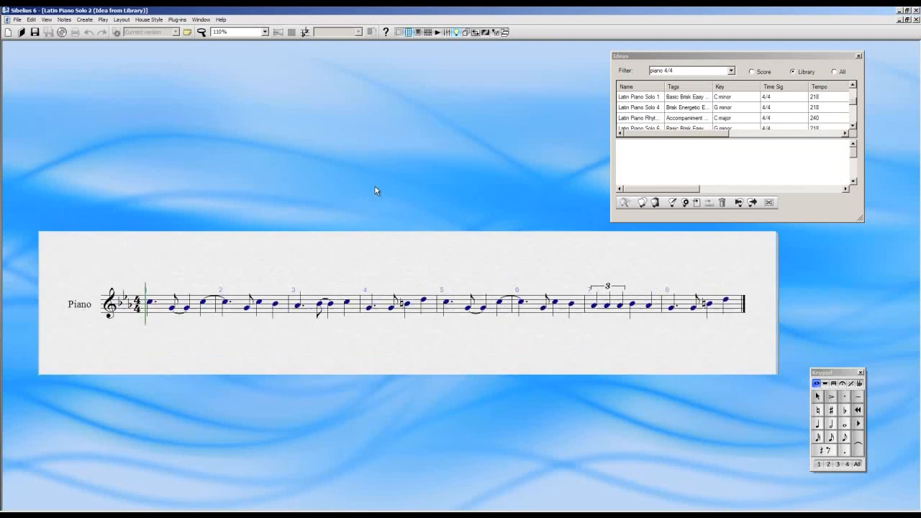
pyautogui.hotkey('ctrl', '=')
pyautogui.hotkey('ctrl', '=')
# Play back the opening of Latin Piano Solo 2 and stop the playback
pyautogui.moveTo(314, 191); pyautogui.dragTo(352, 168)
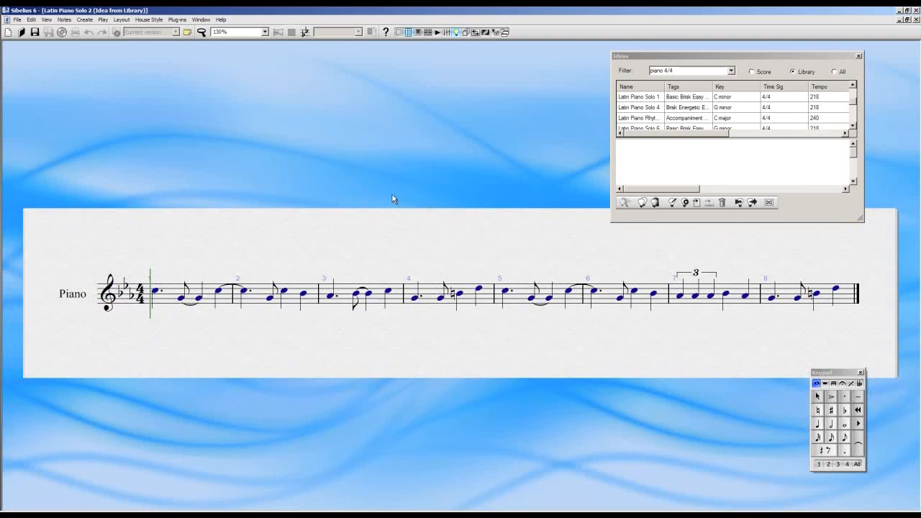
pyautogui.press('space')
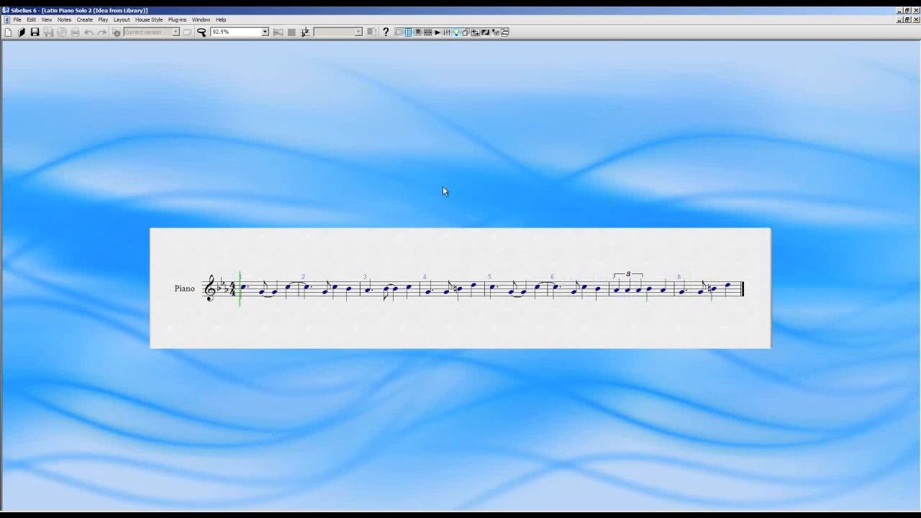
pyautogui.press('space')
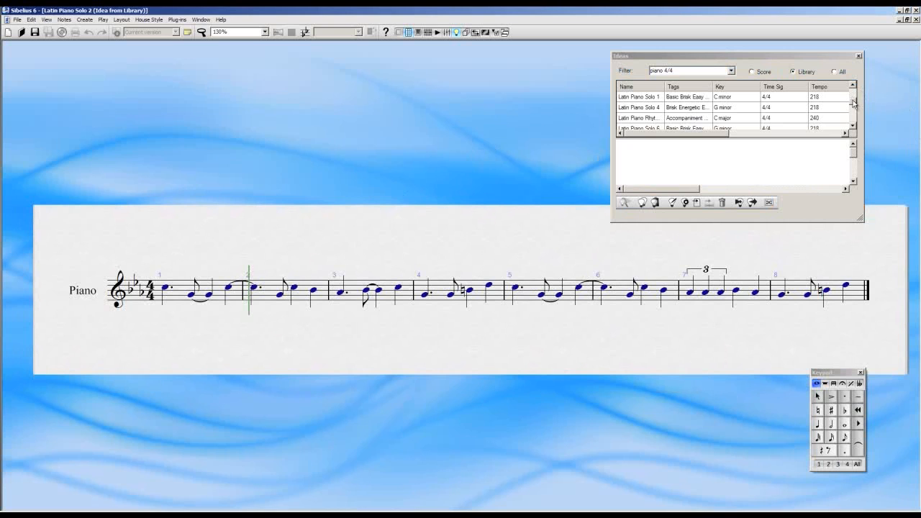
# Enlarge the Ideas window to show more entries and a taller preview, and move it further off the staff
pyautogui.moveTo(860, 218); pyautogui.dragTo(892, 385)
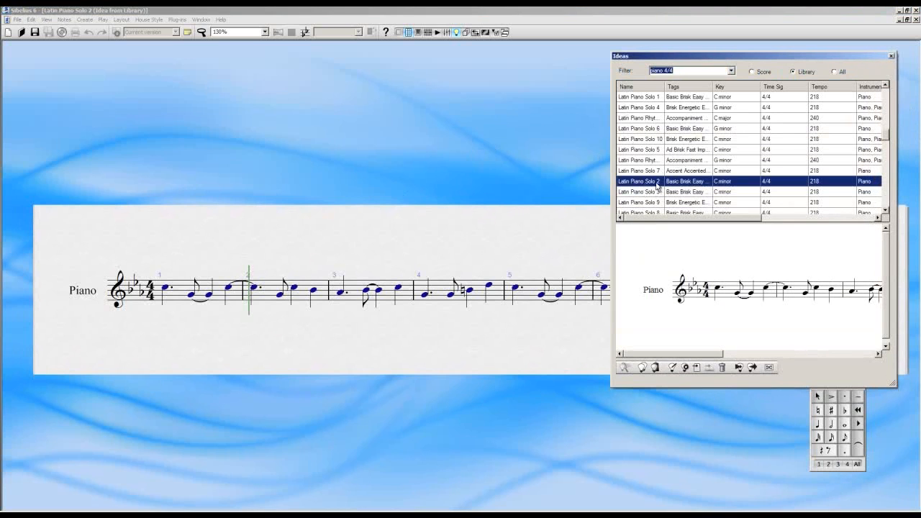
pyautogui.moveTo(476, 173); pyautogui.dragTo(455, 172)
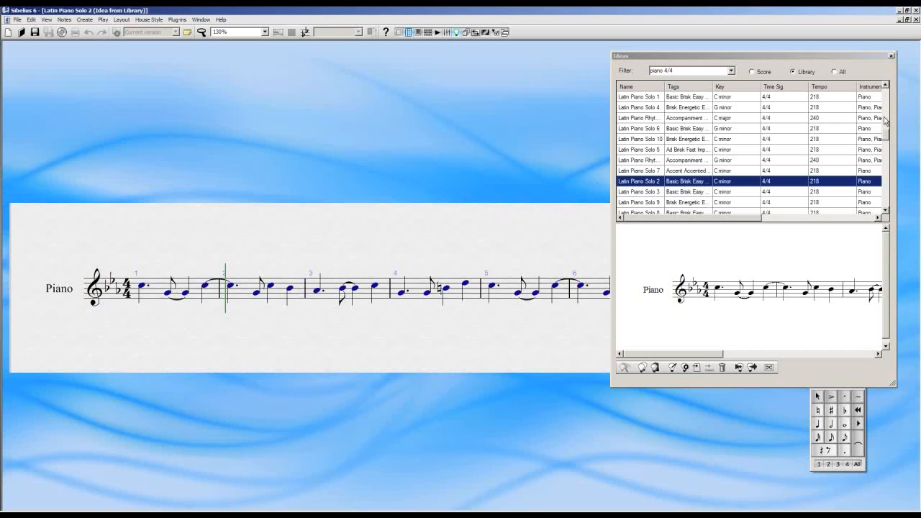
pyautogui.moveTo(854, 57); pyautogui.dragTo(910, 49)
# Raise the last note of bar 1 and the tied first note of bar 2 by one step
pyautogui.moveTo(441, 192); pyautogui.dragTo(377, 198)
pyautogui.moveTo(174, 273); pyautogui.dragTo(175, 268)
pyautogui.click(203, 274)
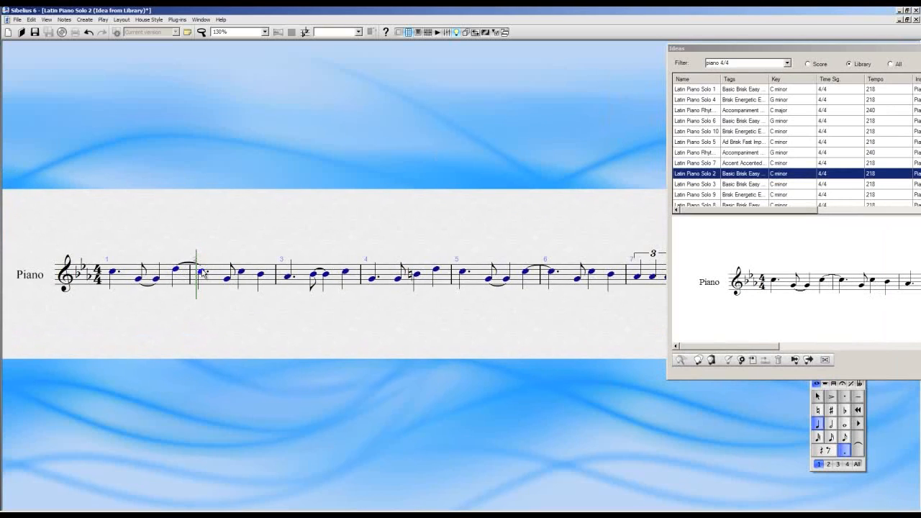
pyautogui.click(521, 220)
pyautogui.moveTo(580, 248); pyautogui.dragTo(430, 253)
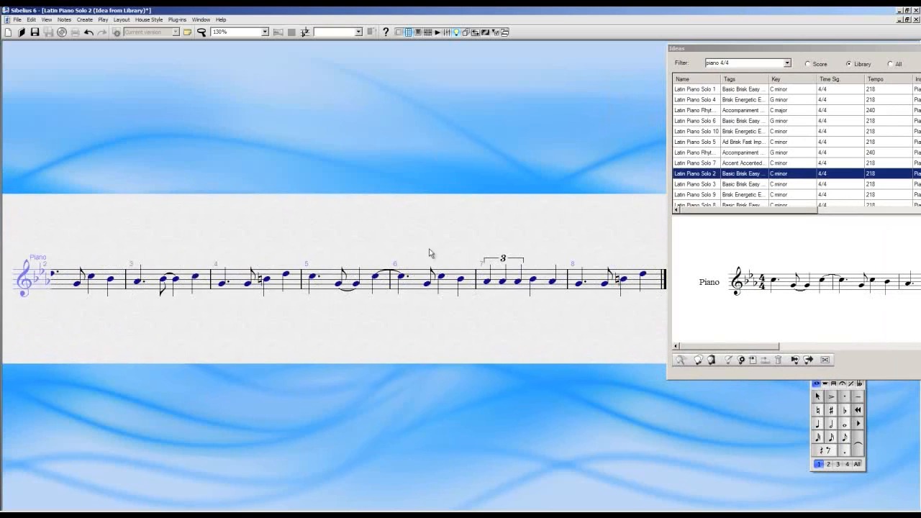
# Lower the first and raise the third triplet note of bar 7 by one step, and move bar 5's last note high above the staff
pyautogui.click(490, 285)
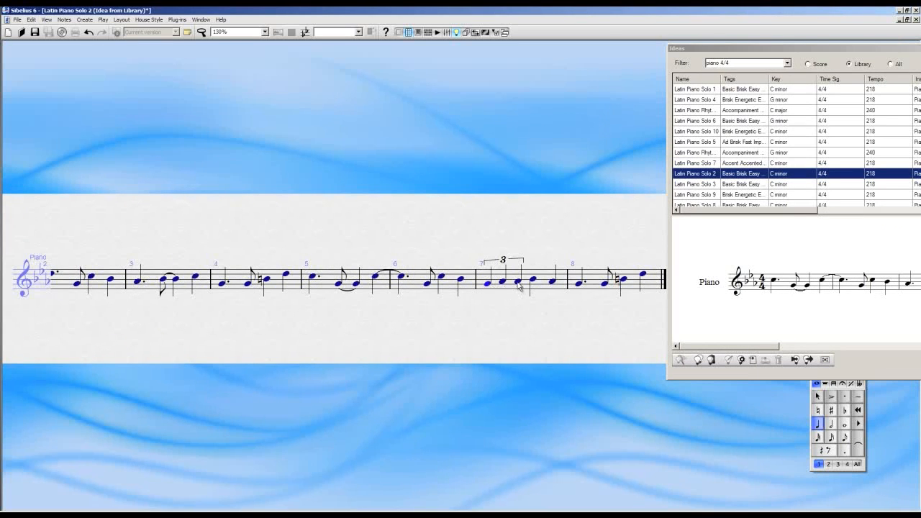
pyautogui.click(519, 283)
pyautogui.moveTo(376, 278); pyautogui.dragTo(374, 243)
pyautogui.click(373, 222)
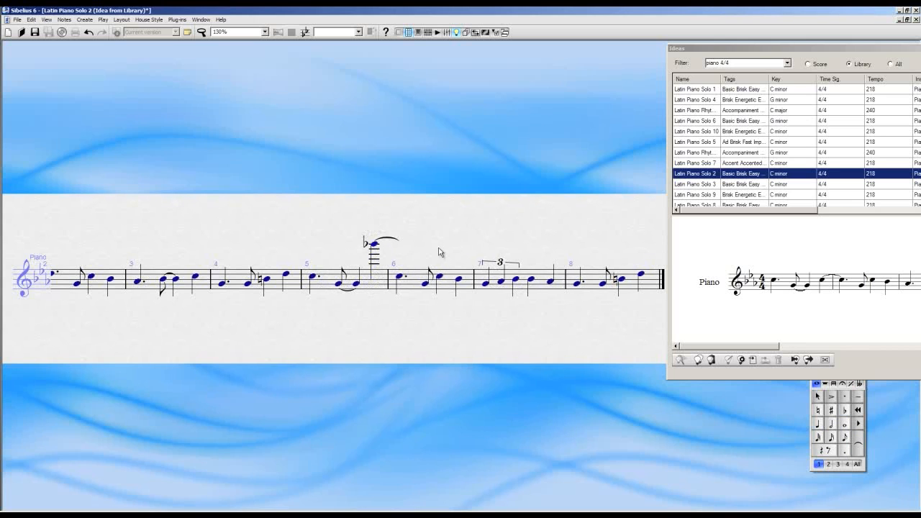
pyautogui.moveTo(440, 222); pyautogui.dragTo(456, 215)
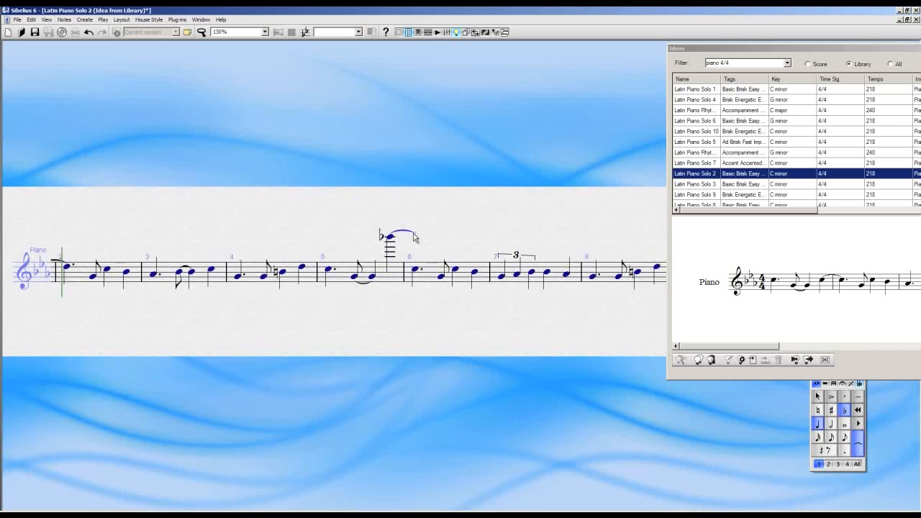
pyautogui.moveTo(414, 234)
pyautogui.mouseDown()
pyautogui.moveTo(414, 258)
pyautogui.moveTo(413, 240)
pyautogui.mouseUp()
pyautogui.moveTo(445, 206); pyautogui.dragTo(565, 152)
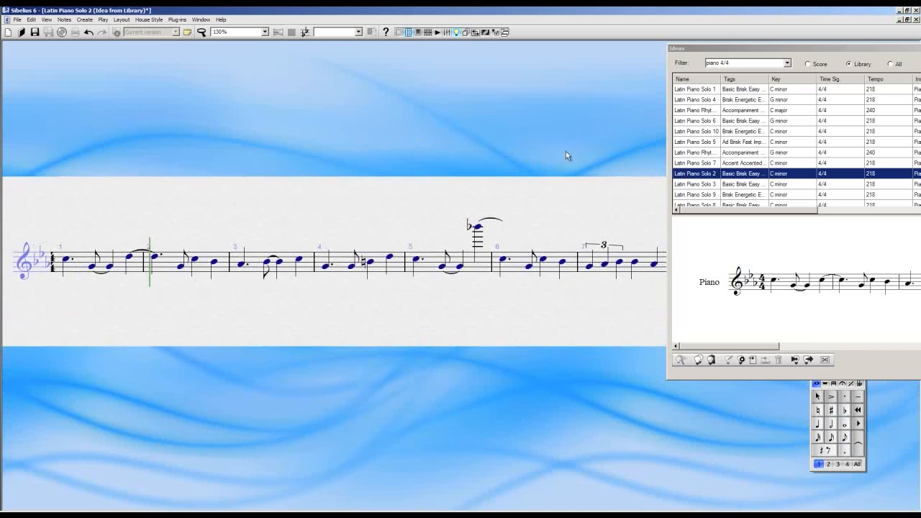
# Move the Ideas window below the staff, close the edited idea and save its changes
pyautogui.moveTo(754, 49); pyautogui.dragTo(341, 332)
pyautogui.click(916, 20)
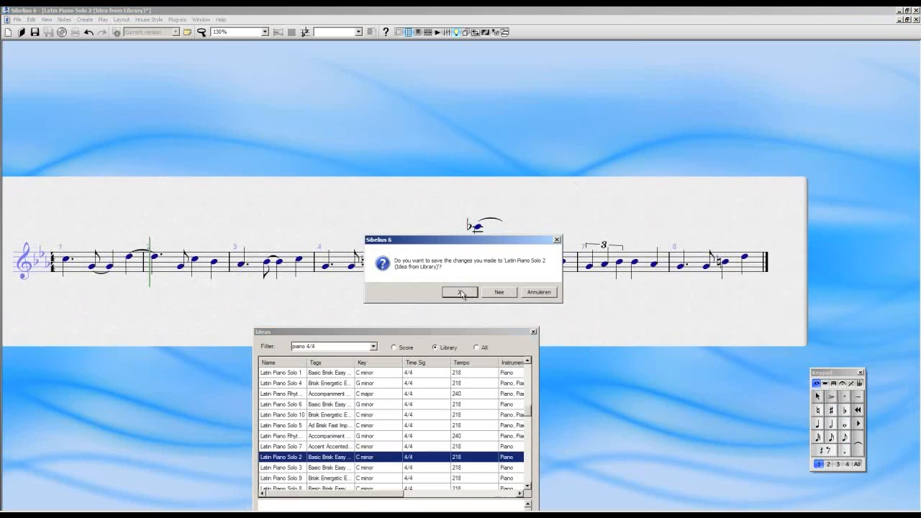
pyautogui.moveTo(472, 240); pyautogui.dragTo(729, 194)
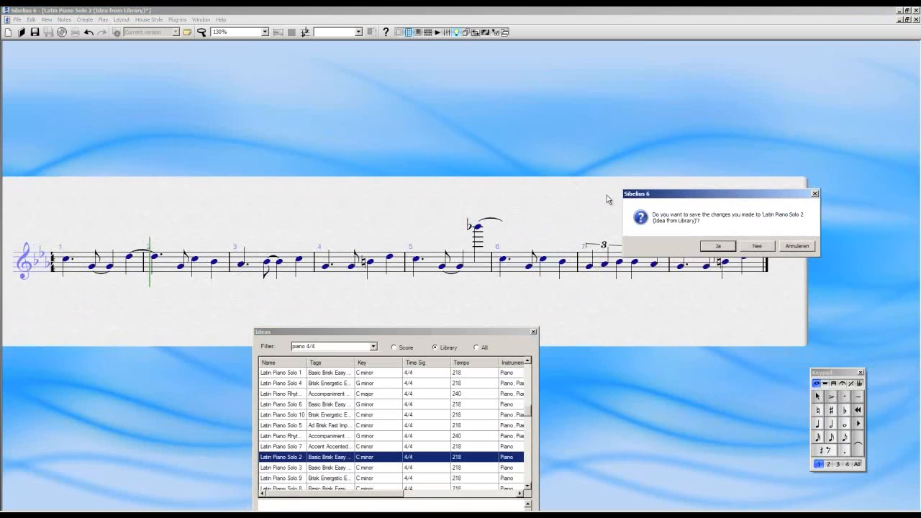
pyautogui.click(724, 246)
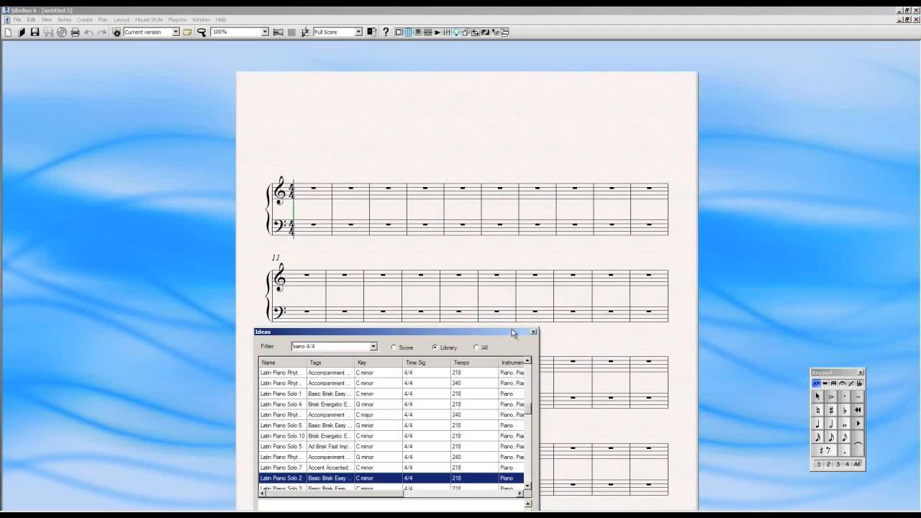
# Enlarge the Ideas window to show all columns and the full preview of the edited idea, and move it partly off the score
pyautogui.moveTo(511, 331); pyautogui.dragTo(381, 80)
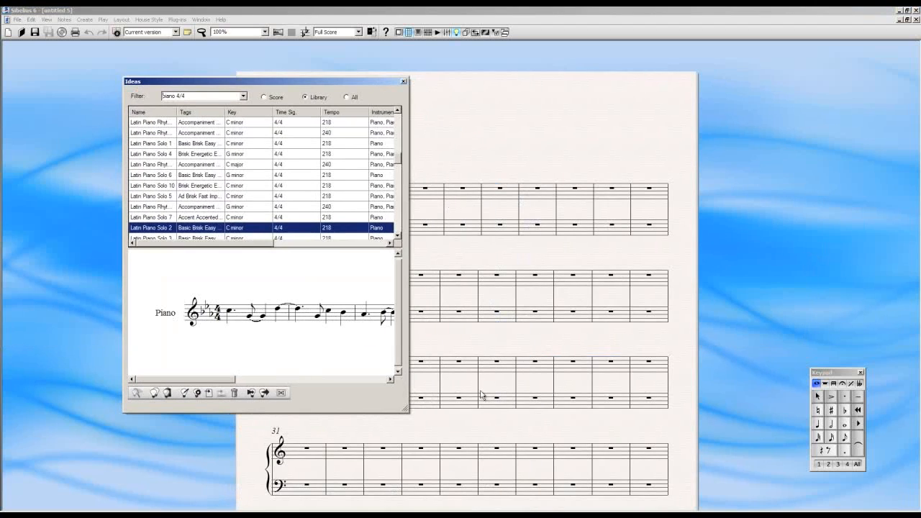
pyautogui.moveTo(408, 411); pyautogui.dragTo(812, 436)
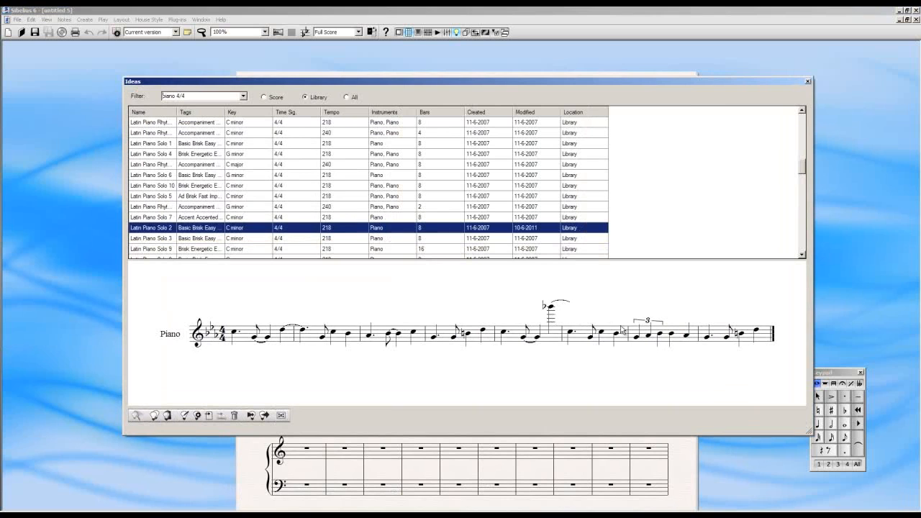
pyautogui.moveTo(360, 85); pyautogui.dragTo(648, 84)
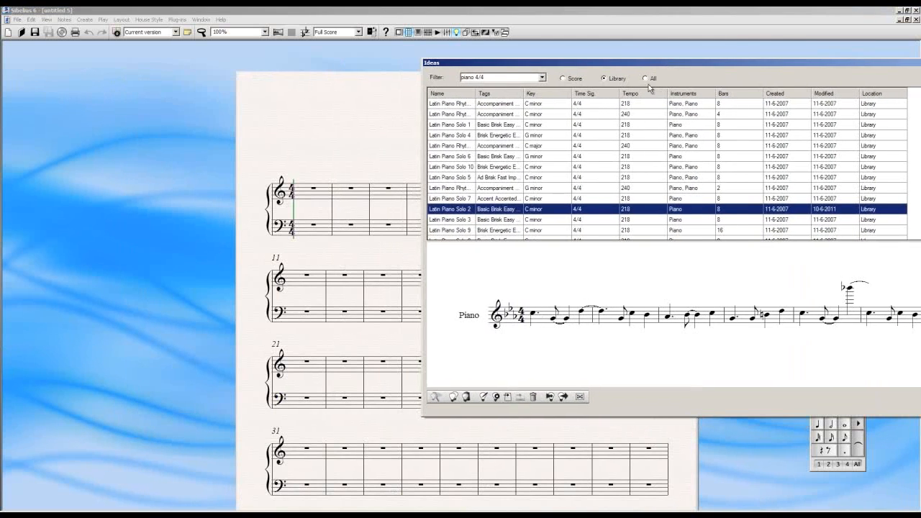
# Copy the idea Latin Piano Solo 2 to the clipboard and close the Ideas window
pyautogui.rightClick(511, 211)
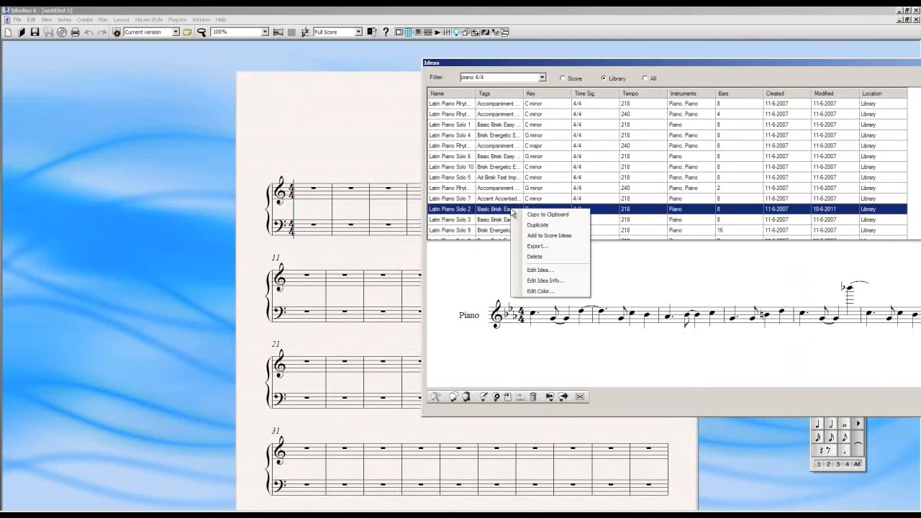
pyautogui.click(531, 215)
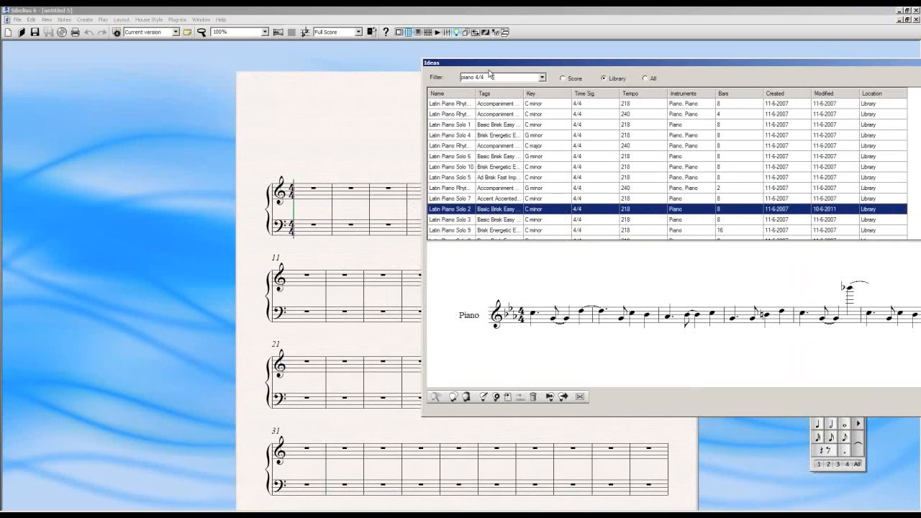
pyautogui.moveTo(491, 64); pyautogui.dragTo(628, 78)
pyautogui.moveTo(916, 78); pyautogui.dragTo(676, 106)
pyautogui.moveTo(829, 107); pyautogui.dragTo(709, 109)
pyautogui.click(879, 109)
# Paste the copied idea into the piano's treble staff starting at bar 1
pyautogui.click(330, 197)
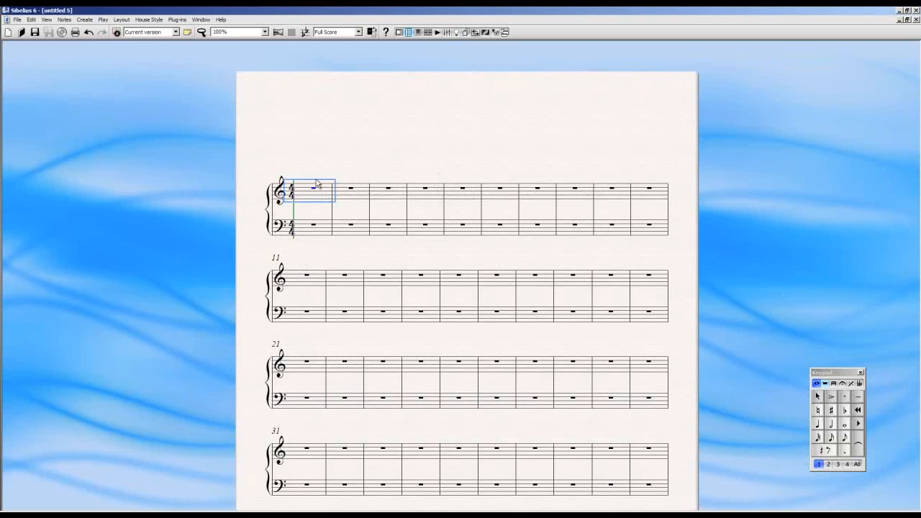
pyautogui.click(31, 19)
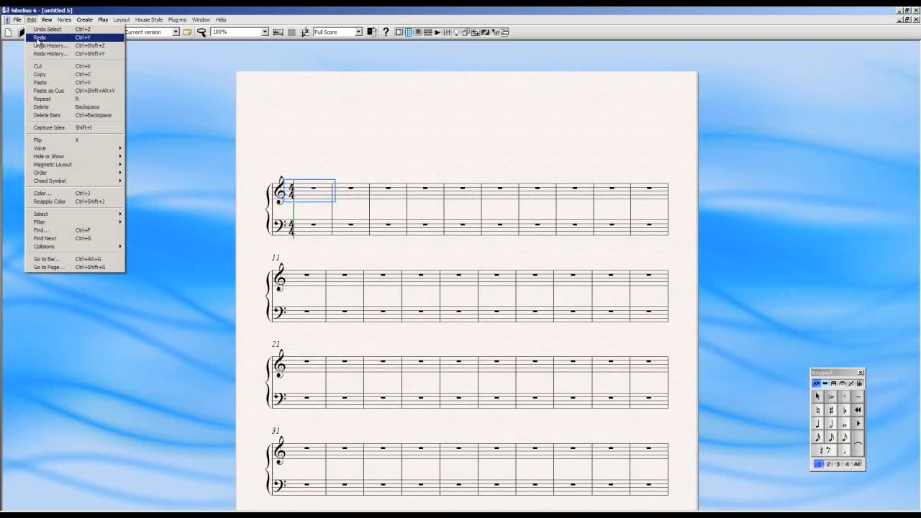
pyautogui.click(54, 82)
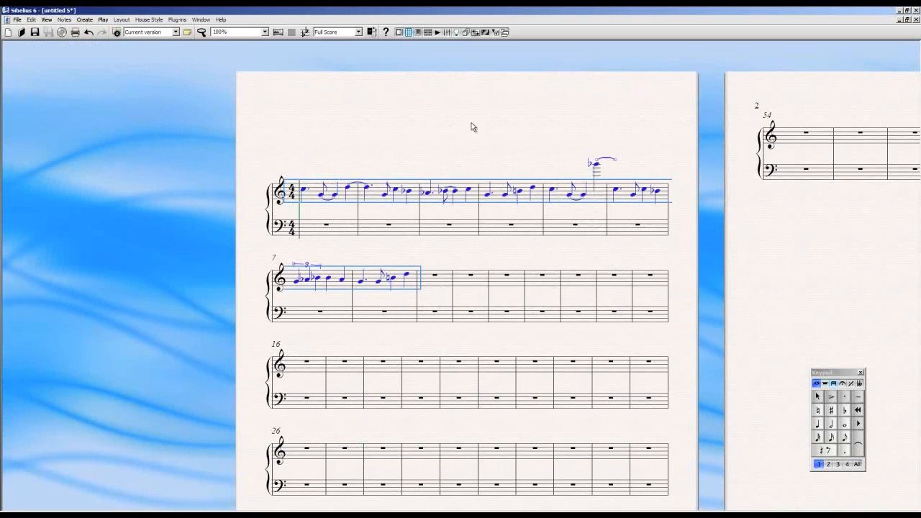
# Deselect the pasted notes, play back the opening bars of the score and stop the playback
pyautogui.press('Escape')
pyautogui.press('space')
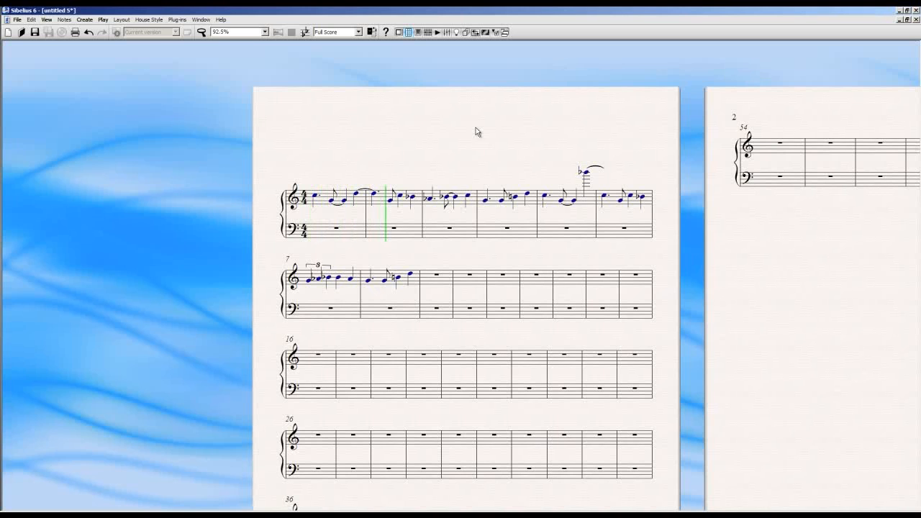
pyautogui.press('space')
# Show the Playback window and raise the playback tempo to 147
pyautogui.click(202, 20)
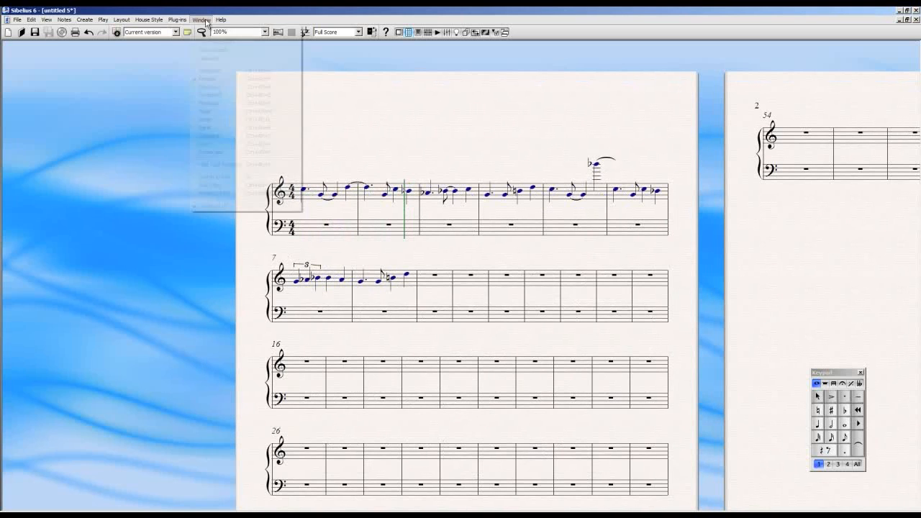
pyautogui.click(238, 111)
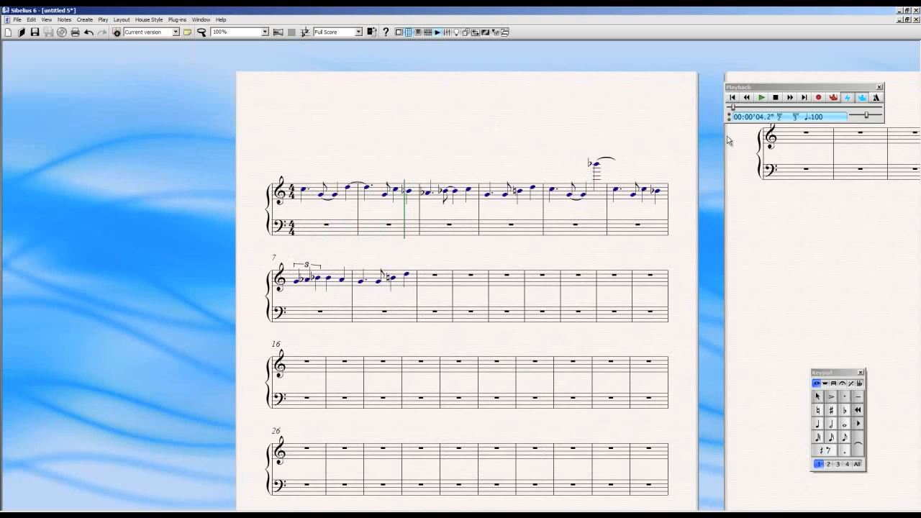
pyautogui.moveTo(867, 115); pyautogui.dragTo(876, 116)
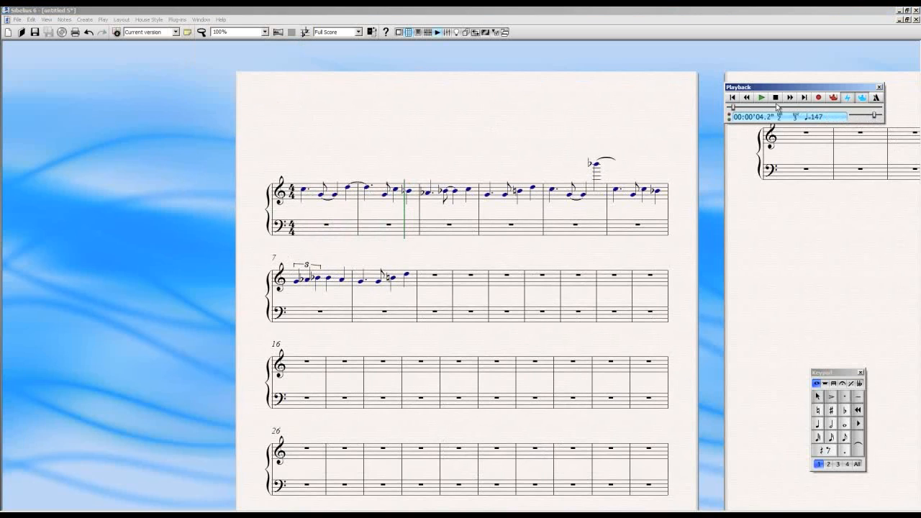
# Rewind to the start, play back the pasted idea through bar 8 and stop the playback
pyautogui.click(733, 99)
pyautogui.click(764, 99)
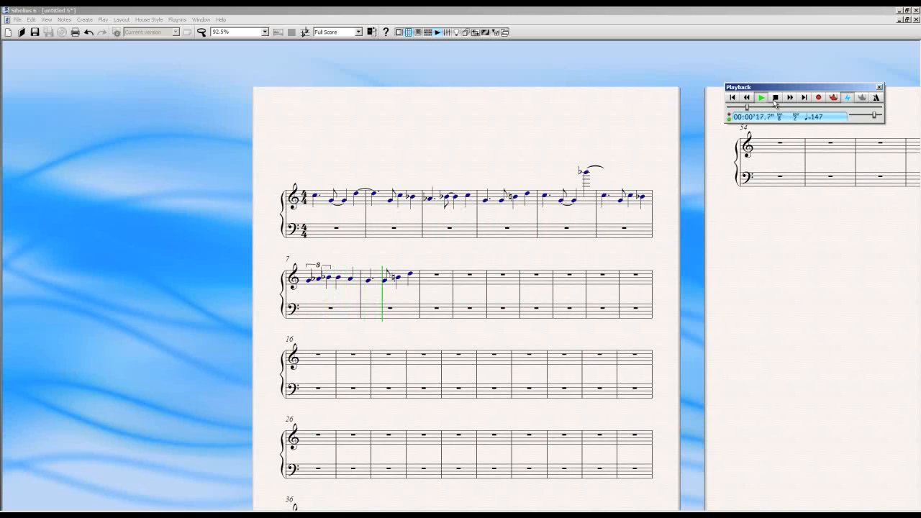
pyautogui.click(775, 99)
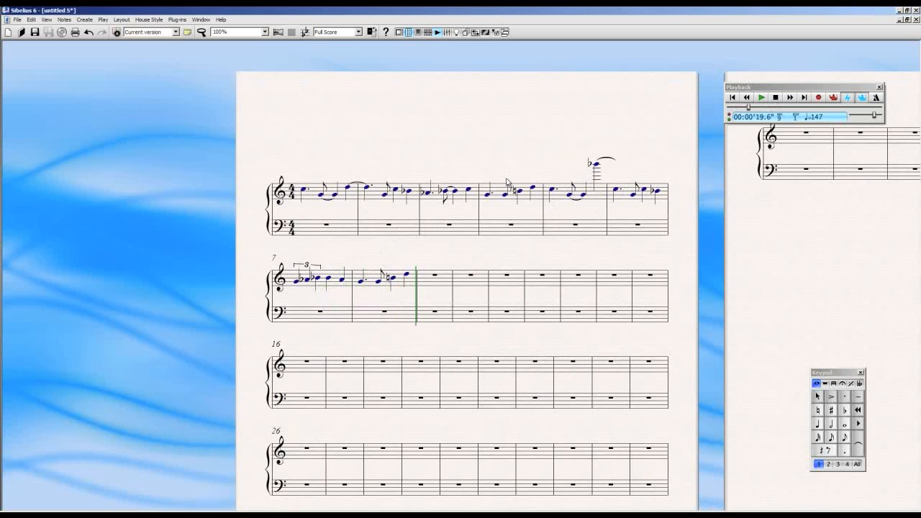
# Select the high last note of bar 5, close the Playback window and reopen the Ideas window
pyautogui.click(596, 163)
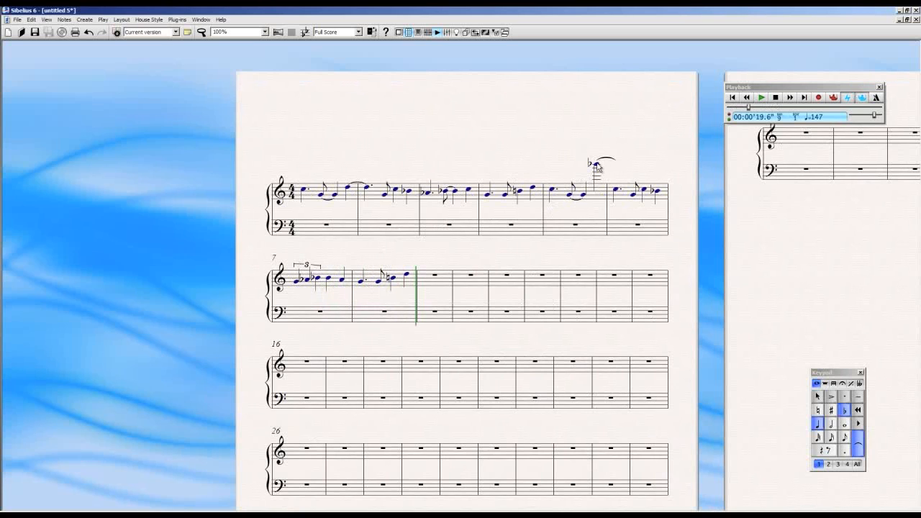
pyautogui.click(880, 87)
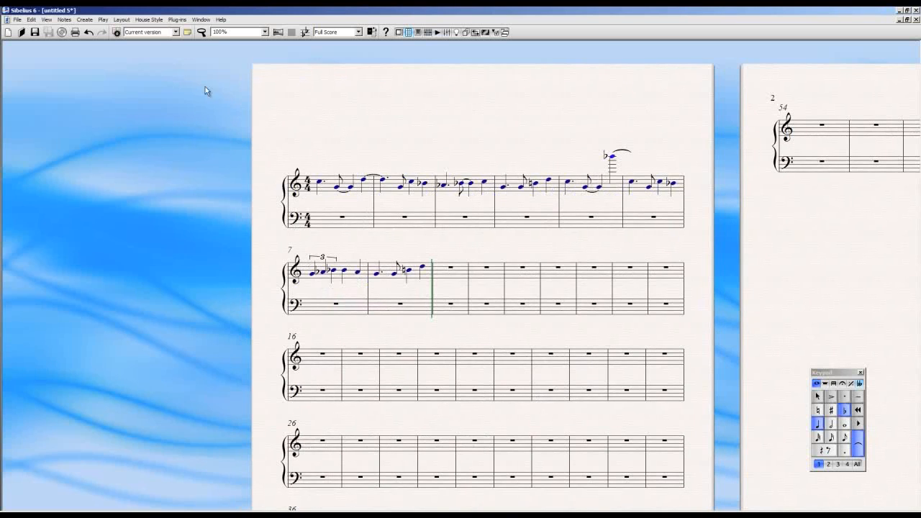
pyautogui.click(202, 20)
pyautogui.moveTo(182, 21)
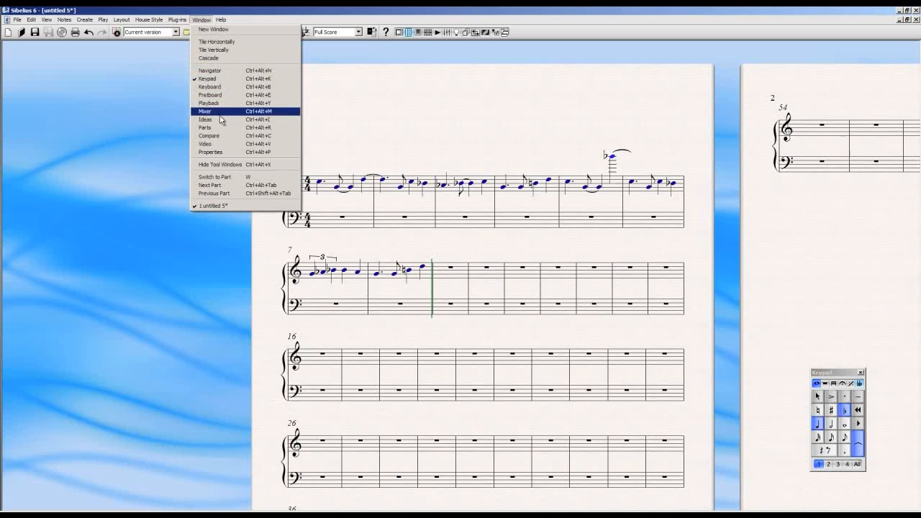
pyautogui.click(216, 120)
pyautogui.moveTo(477, 113)
pyautogui.mouseDown()
pyautogui.moveTo(496, 109)
pyautogui.moveTo(472, 110)
pyautogui.mouseUp()
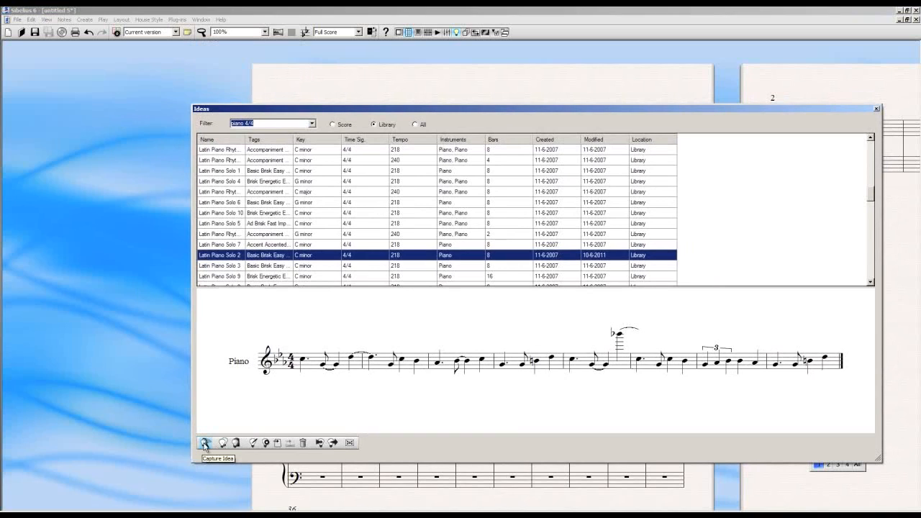
# Open the idea info of Latin Piano Solo 2, review its name, tags and properties, and cancel
pyautogui.click(266, 443)
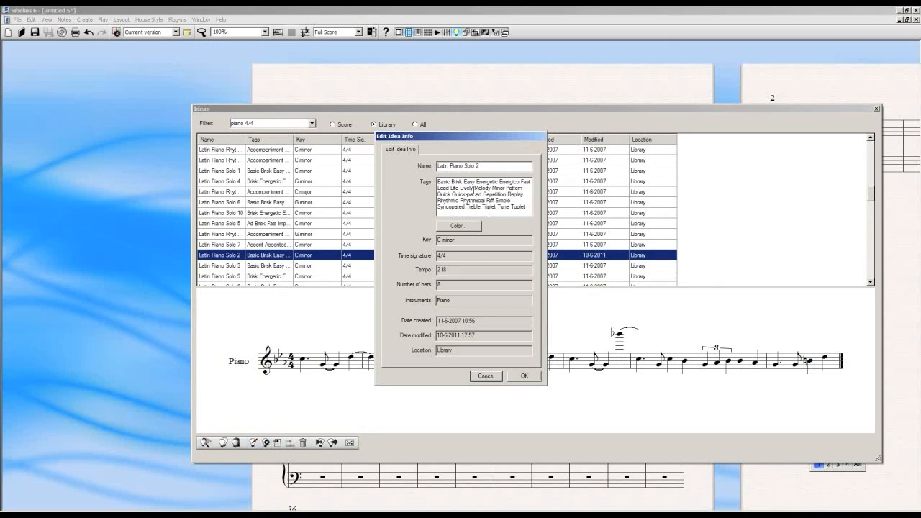
pyautogui.click(458, 240)
pyautogui.click(487, 376)
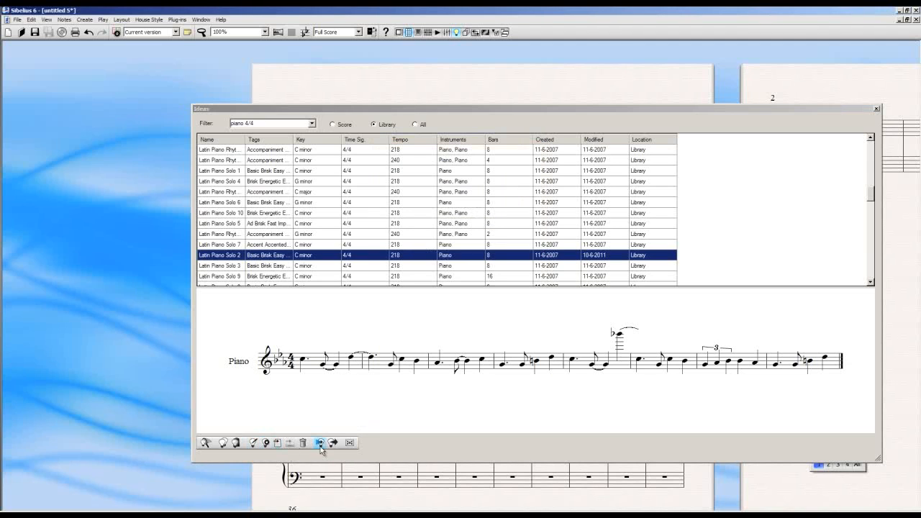
# Preview Latin Piano Solo 2 and select the empty treble bar 9 in the score, moving the Ideas window away and back
pyautogui.click(207, 444)
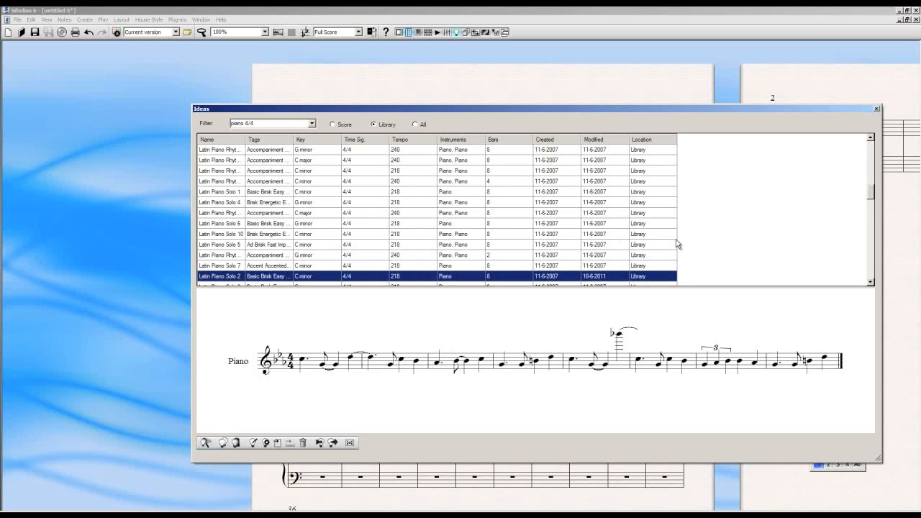
pyautogui.scroll(-3, 871, 199)
pyautogui.moveTo(704, 115); pyautogui.dragTo(702, 429)
pyautogui.click(460, 275)
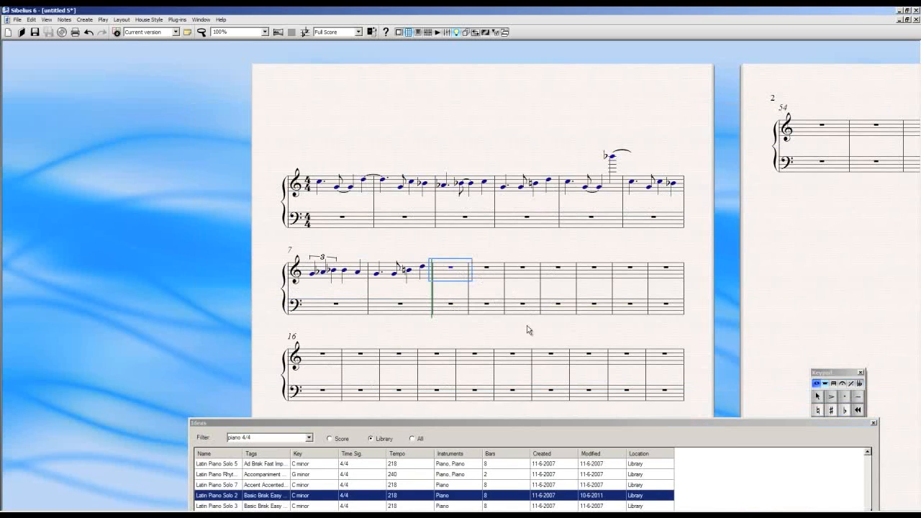
pyautogui.moveTo(498, 423); pyautogui.dragTo(718, 93)
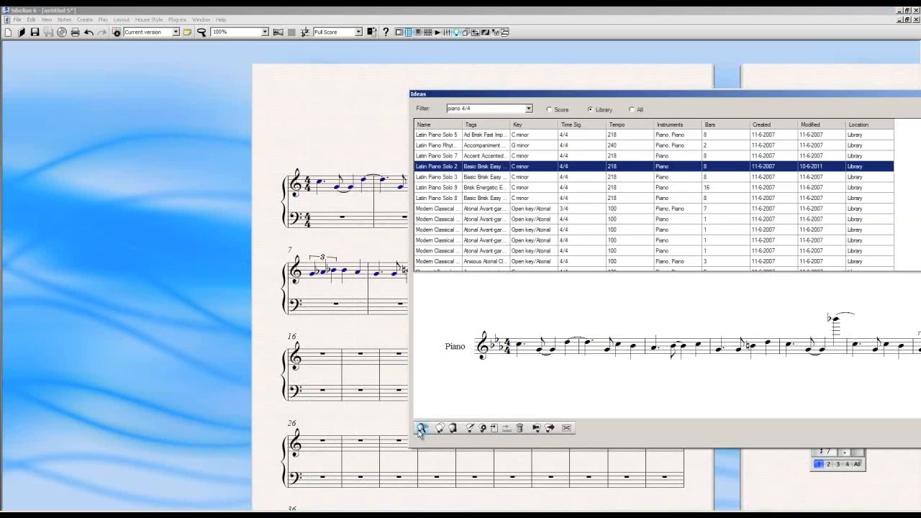
pyautogui.moveTo(595, 98); pyautogui.dragTo(291, 320)
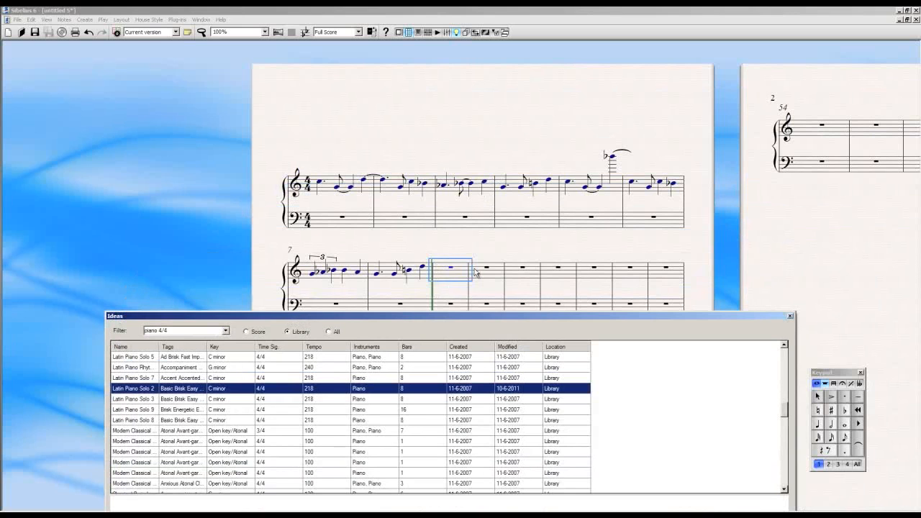
pyautogui.moveTo(467, 322); pyautogui.dragTo(484, 114)
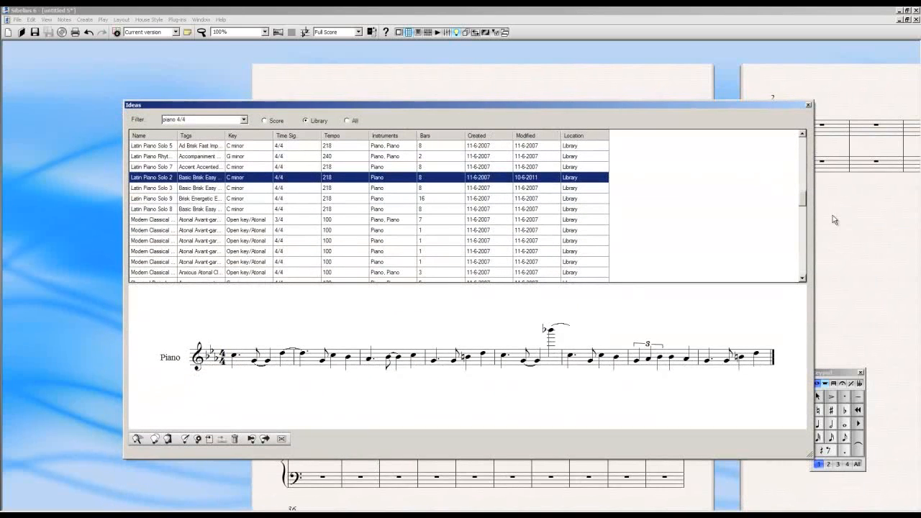
# Browse the filtered piano ideas and select several entries, including a country piano rhythm, to examine their notation previews
pyautogui.moveTo(804, 201); pyautogui.dragTo(805, 228)
pyautogui.click(179, 198)
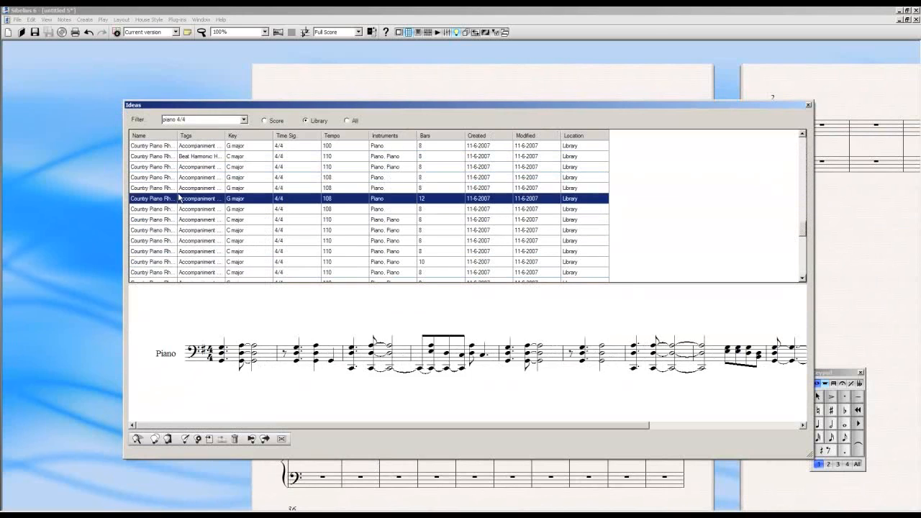
pyautogui.scroll(5, 178, 198)
pyautogui.scroll(3, 165, 205)
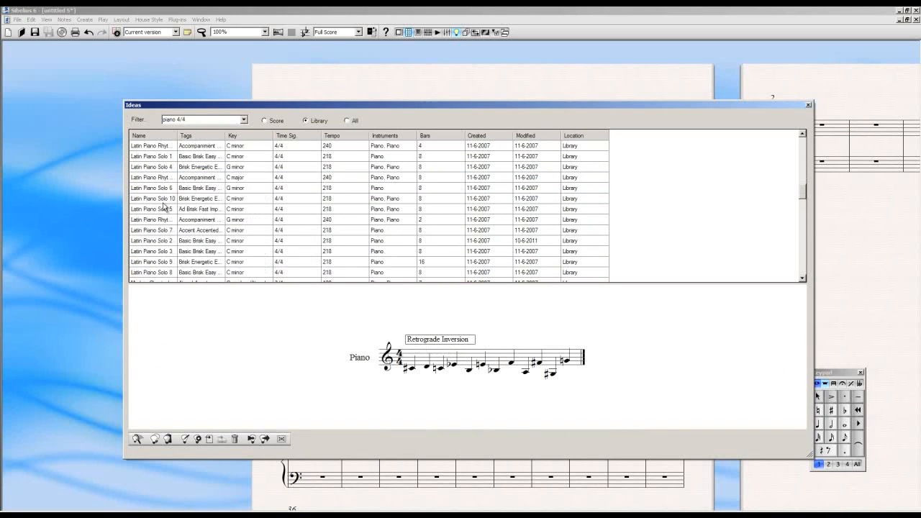
pyautogui.click(164, 204)
pyautogui.scroll(5, 165, 206)
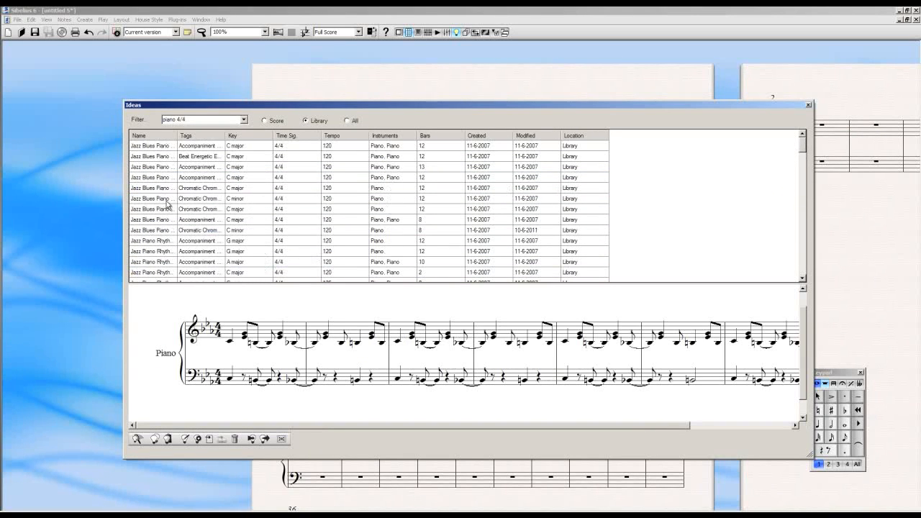
# Filter the library ideas for "jazz piano 4/4" and look through the listed entries
pyautogui.click(174, 119)
pyautogui.write('Jazz')
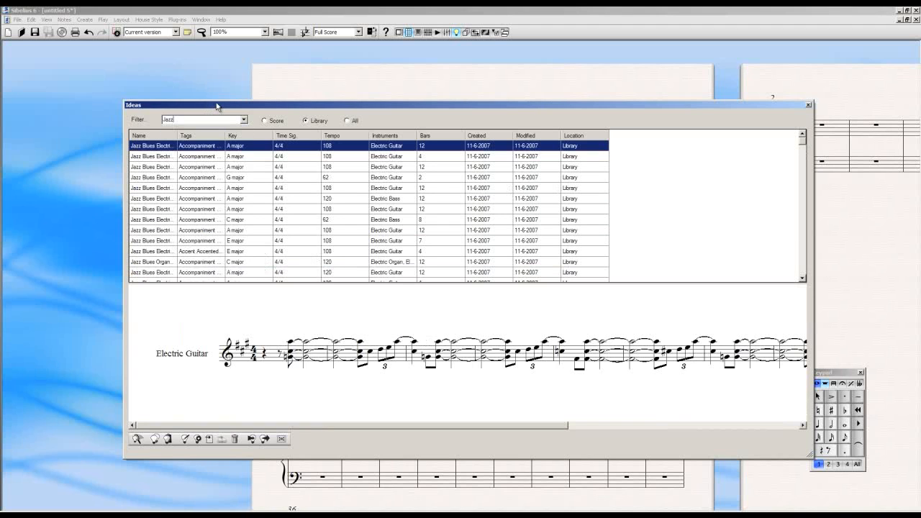
pyautogui.moveTo(216, 106); pyautogui.dragTo(236, 105)
pyautogui.moveTo(823, 145)
pyautogui.mouseDown()
pyautogui.moveTo(822, 213)
pyautogui.moveTo(818, 134)
pyautogui.mouseUp()
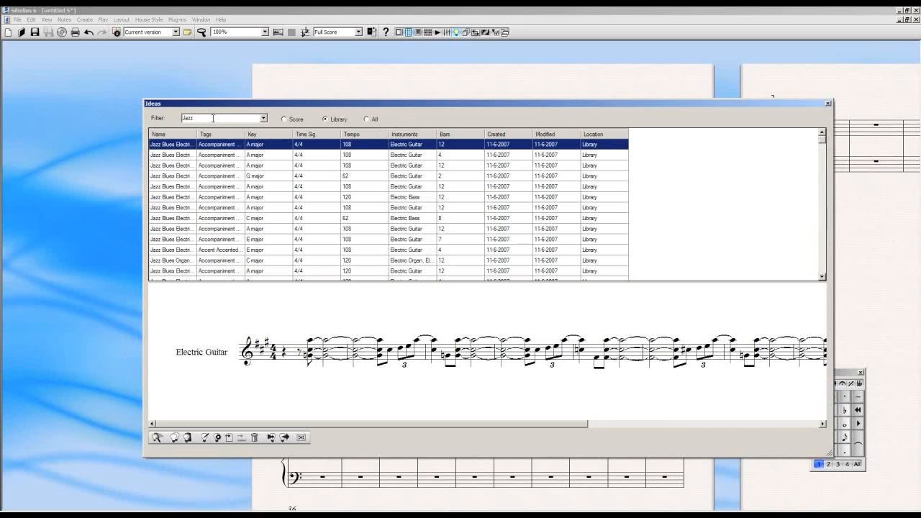
pyautogui.write('piano')
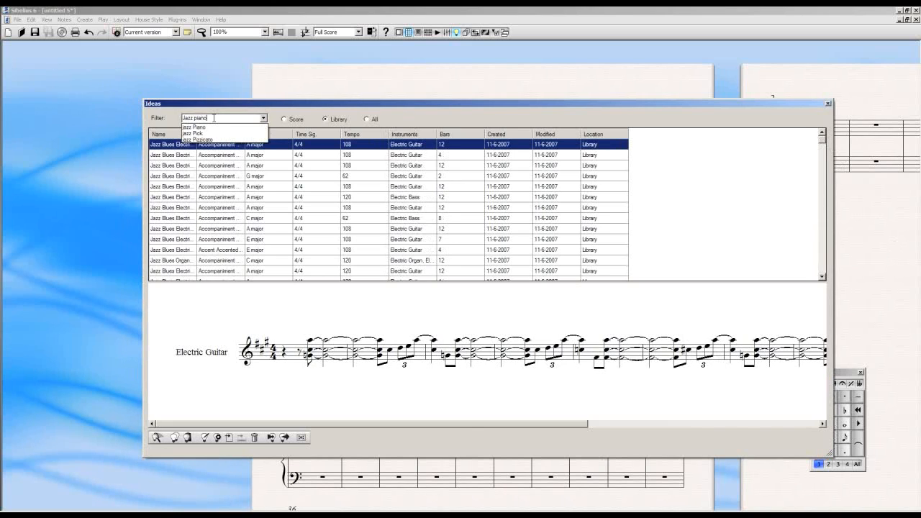
pyautogui.press('Return')
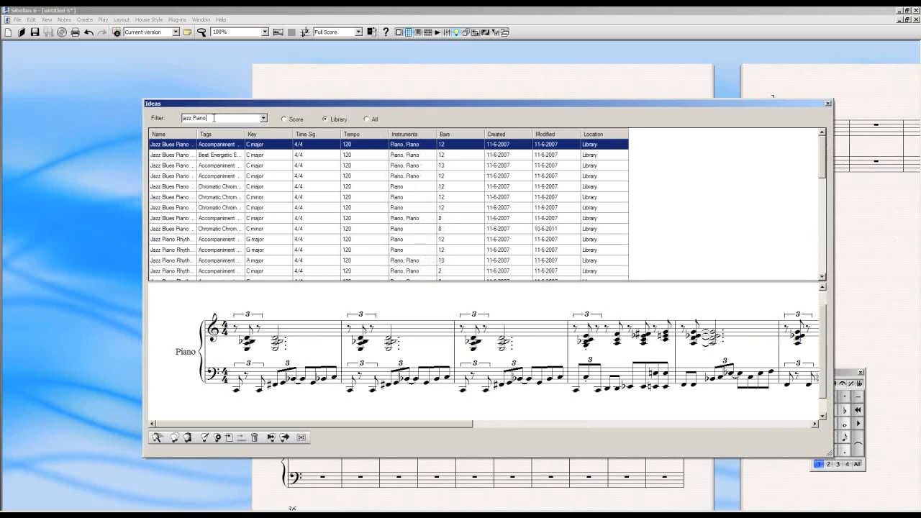
pyautogui.moveTo(823, 151)
pyautogui.mouseDown()
pyautogui.moveTo(823, 252)
pyautogui.moveTo(823, 147)
pyautogui.mouseUp()
pyautogui.scroll(-3, 435, 238)
pyautogui.moveTo(823, 160)
pyautogui.mouseDown()
pyautogui.moveTo(824, 274)
pyautogui.moveTo(823, 162)
pyautogui.mouseUp()
# Widen the Tags column and preview the third and first Jazz Blues Piano ideas, uncovering the start of the score
pyautogui.moveTo(242, 135); pyautogui.dragTo(269, 188)
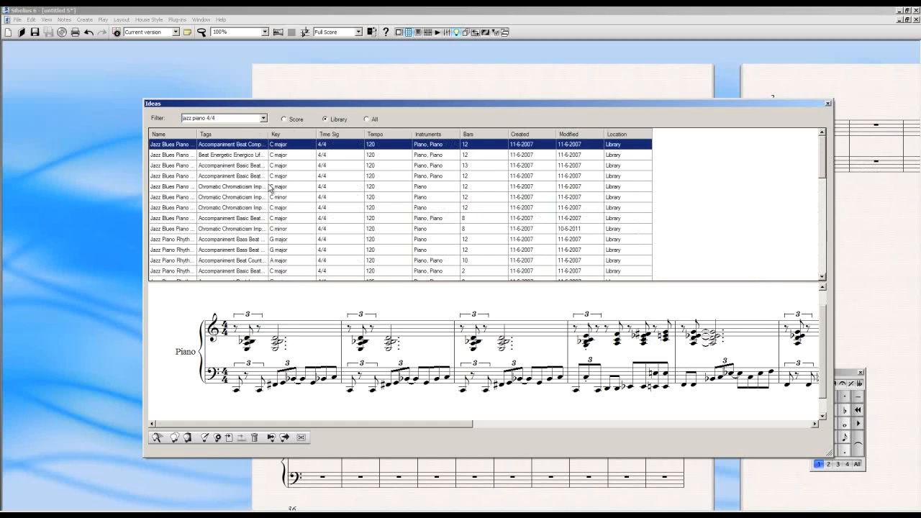
pyautogui.click(219, 166)
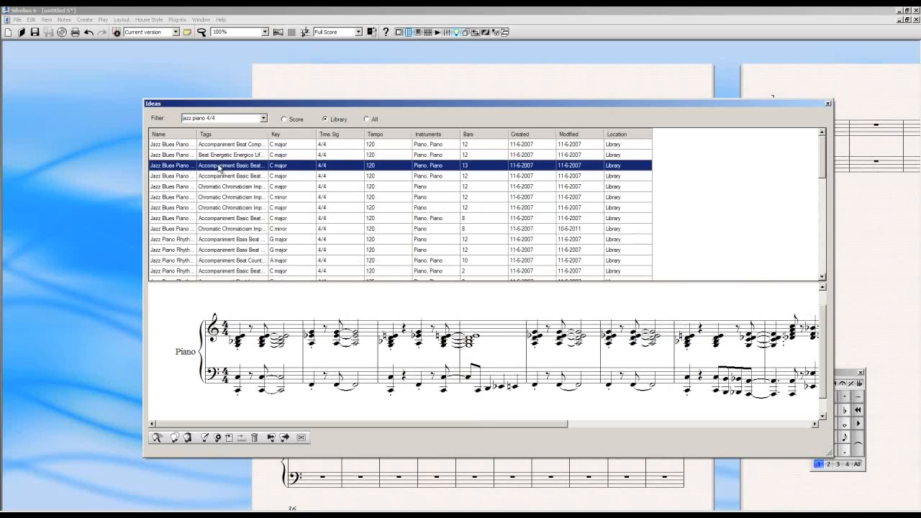
pyautogui.click(196, 145)
pyautogui.moveTo(341, 106); pyautogui.dragTo(565, 111)
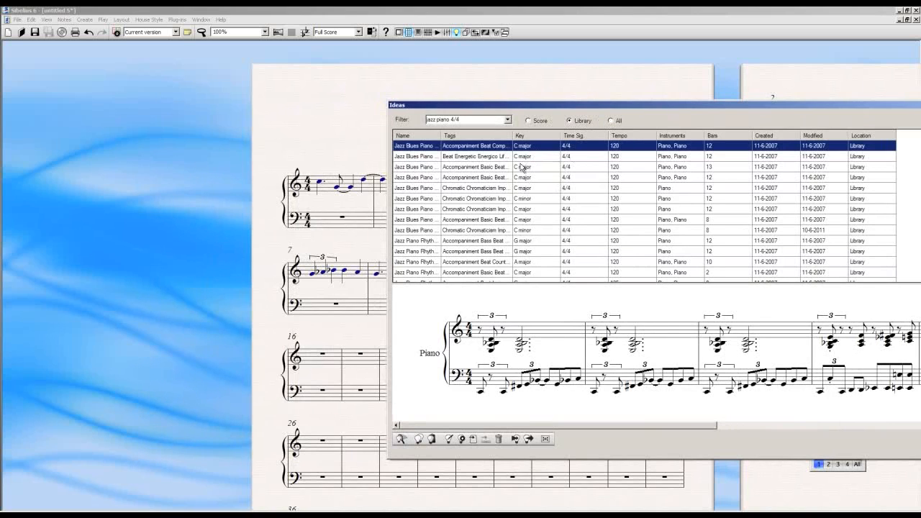
# Add the fourth listed Jazz Blues Piano idea, 12 bars in C major, to the score ideas and display the score's idea list
pyautogui.click(492, 177)
pyautogui.click(482, 187)
pyautogui.click(482, 180)
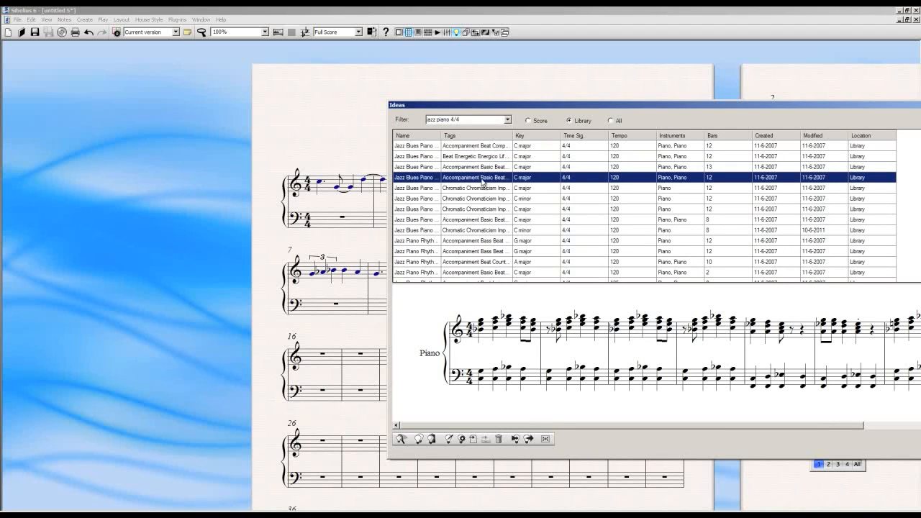
pyautogui.rightClick(482, 183)
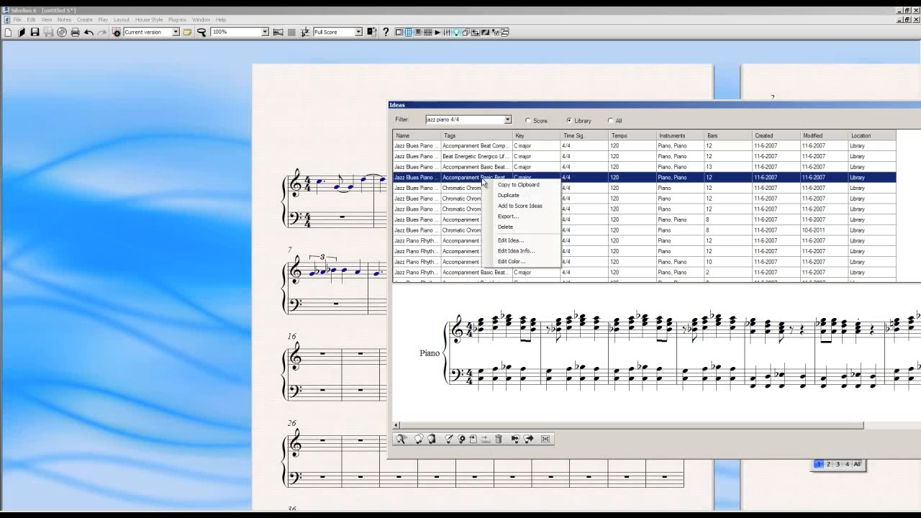
pyautogui.click(533, 207)
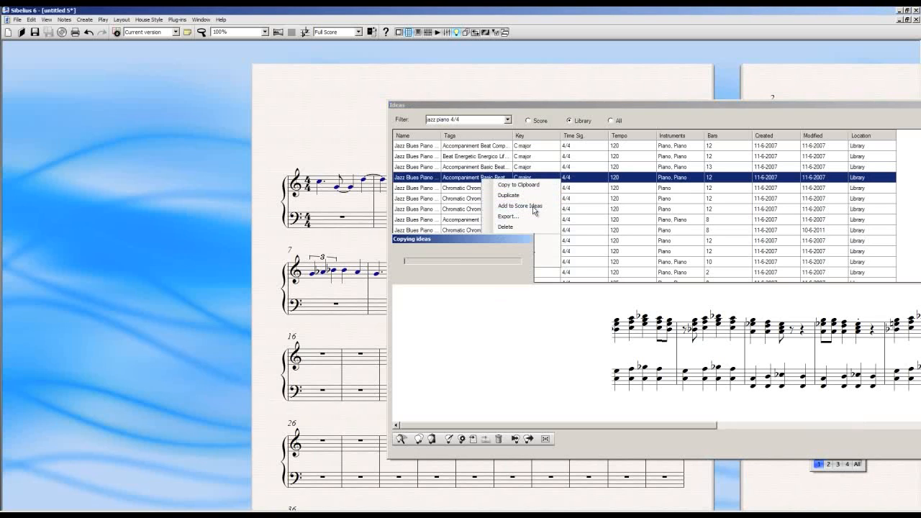
pyautogui.click(529, 121)
pyautogui.moveTo(545, 103); pyautogui.dragTo(334, 96)
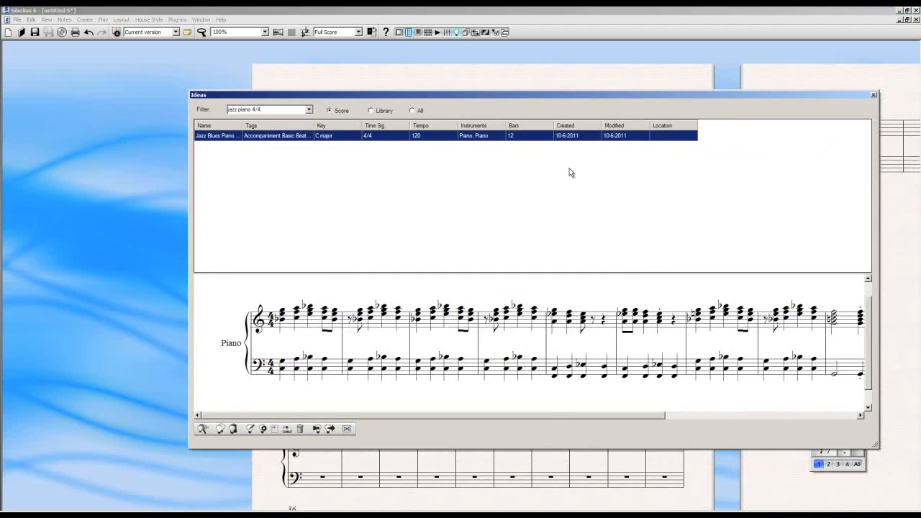
# Return to the library ideas, clear the filter and browse the full list, previewing a two-bar Groovy City drum set idea
pyautogui.click(385, 111)
pyautogui.click(292, 110)
pyautogui.press('BackSpace')
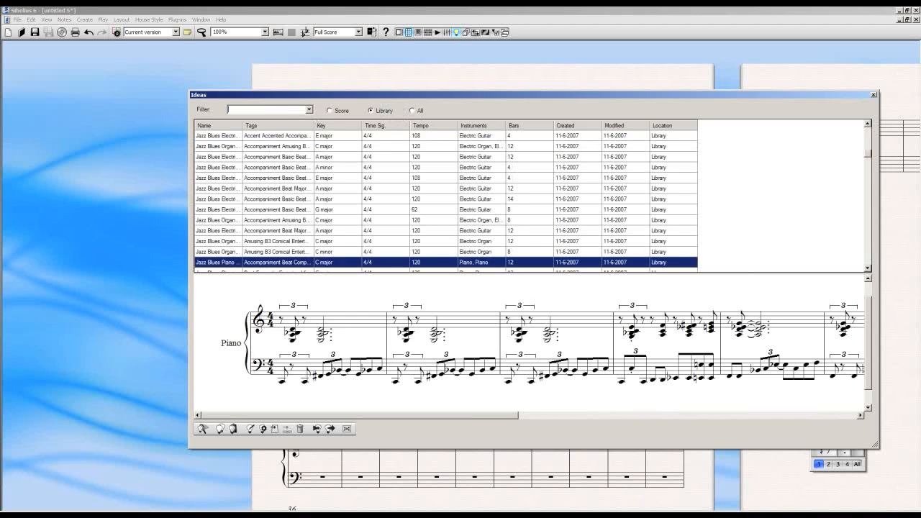
pyautogui.click(866, 149)
pyautogui.click(867, 147)
pyautogui.click(868, 130)
pyautogui.click(868, 130)
pyautogui.click(868, 130)
pyautogui.click(867, 158)
pyautogui.click(868, 158)
pyautogui.click(868, 158)
pyautogui.click(479, 189)
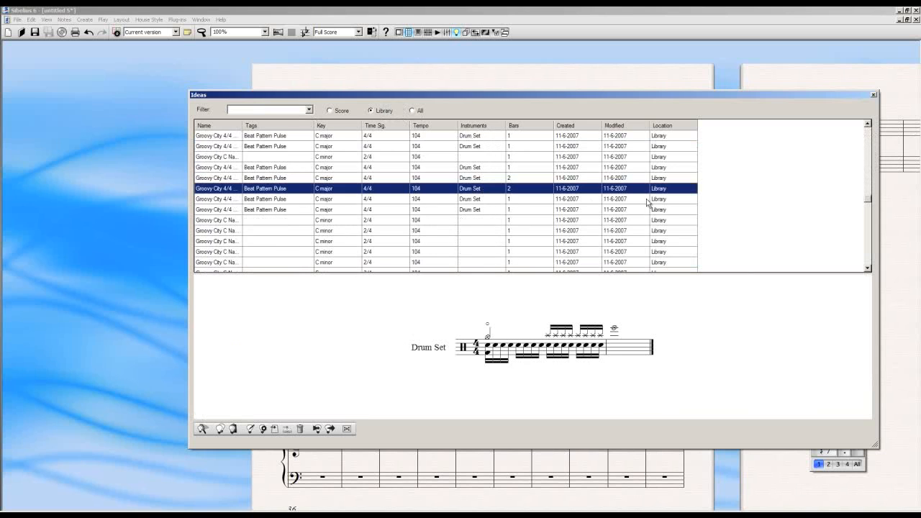
pyautogui.moveTo(866, 204); pyautogui.dragTo(872, 129)
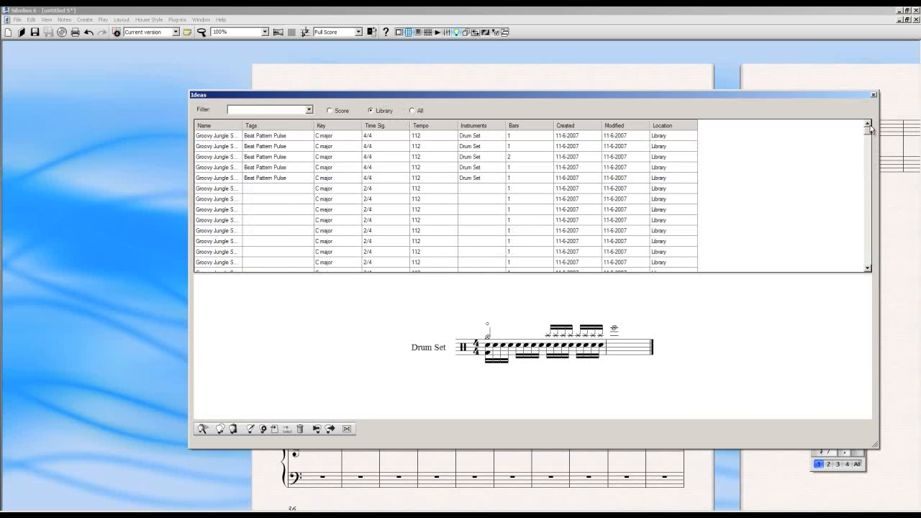
# Display the score's ideas, collapse the Ideas window to its compact view and place it beside the score
pyautogui.click(329, 110)
pyautogui.moveTo(358, 96); pyautogui.dragTo(255, 117)
pyautogui.click(241, 449)
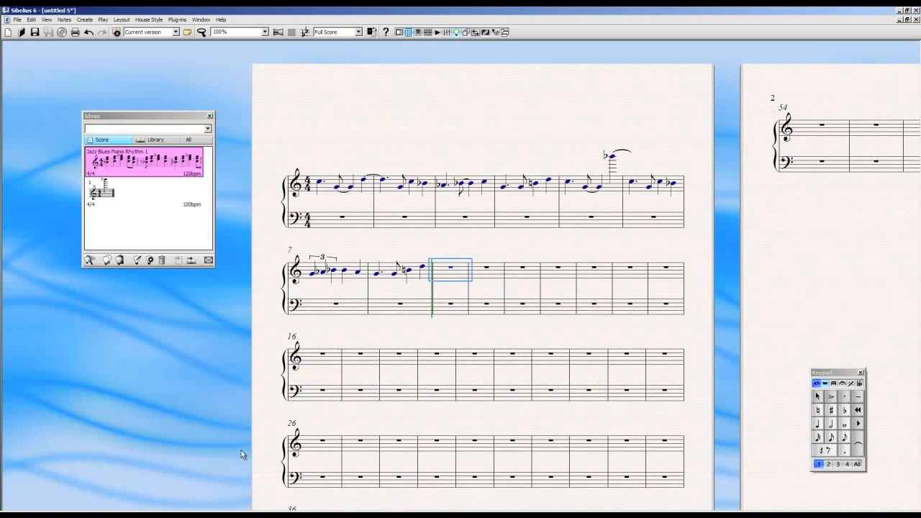
pyautogui.moveTo(173, 116); pyautogui.dragTo(117, 282)
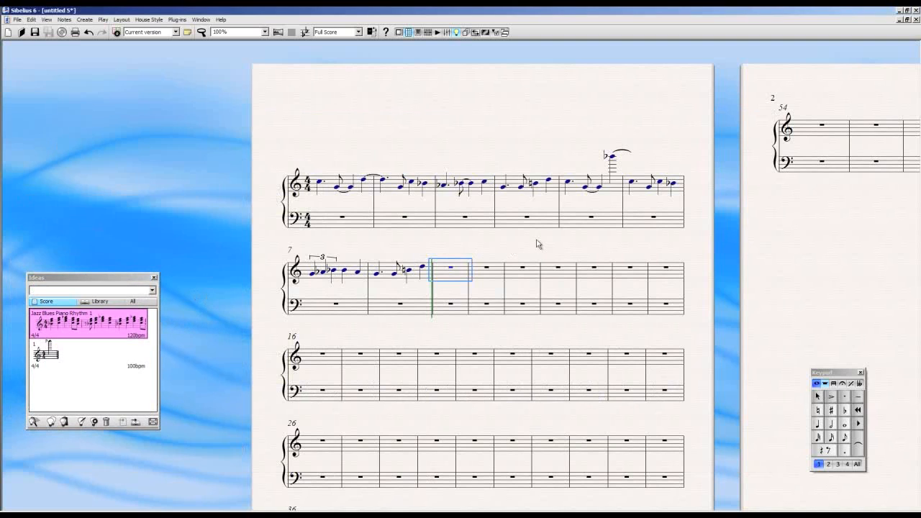
pyautogui.moveTo(537, 239); pyautogui.dragTo(485, 239)
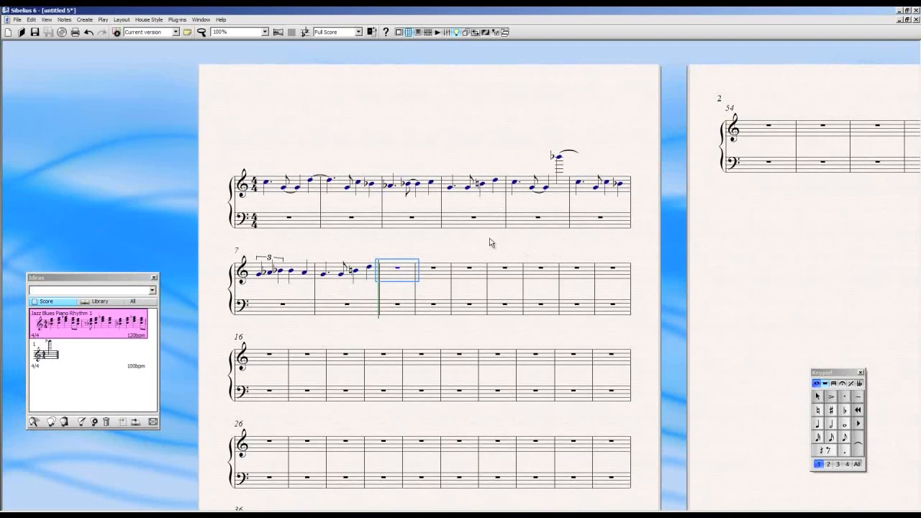
# Copy Jazz Blues Piano Rhythm 1 from the score ideas and paste it into the score starting at treble bar 20
pyautogui.moveTo(106, 326)
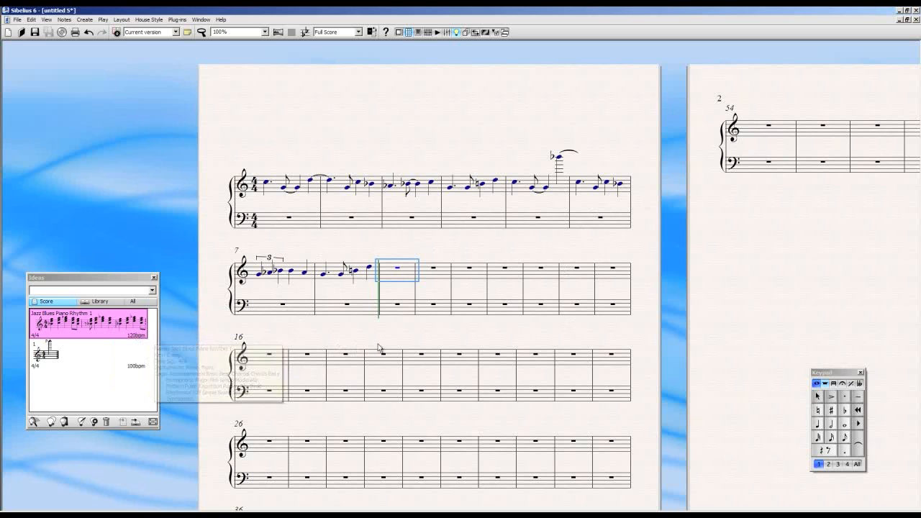
pyautogui.moveTo(79, 339)
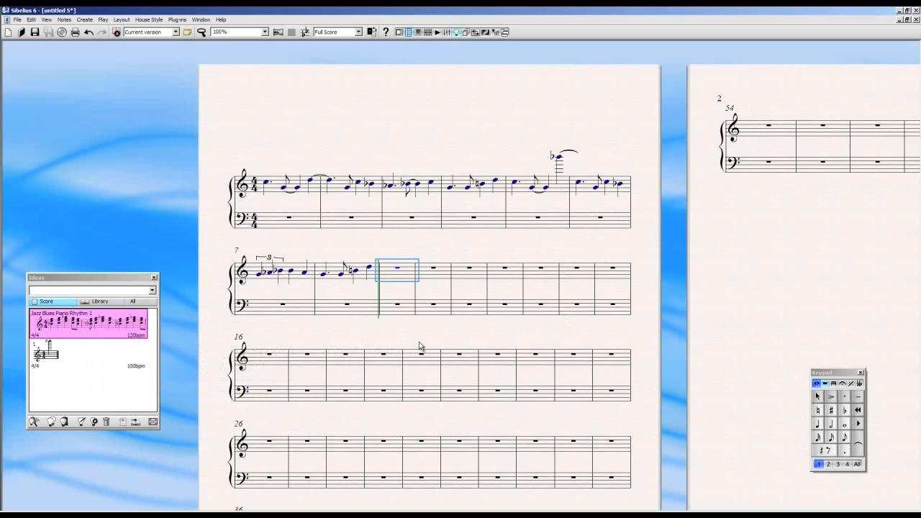
pyautogui.scroll(-3, 419, 288)
pyautogui.click(421, 257)
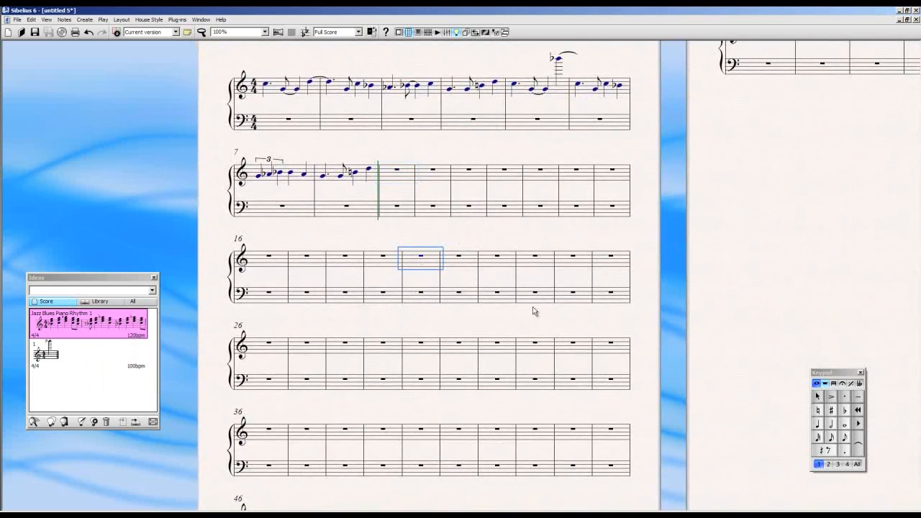
pyautogui.rightClick(122, 326)
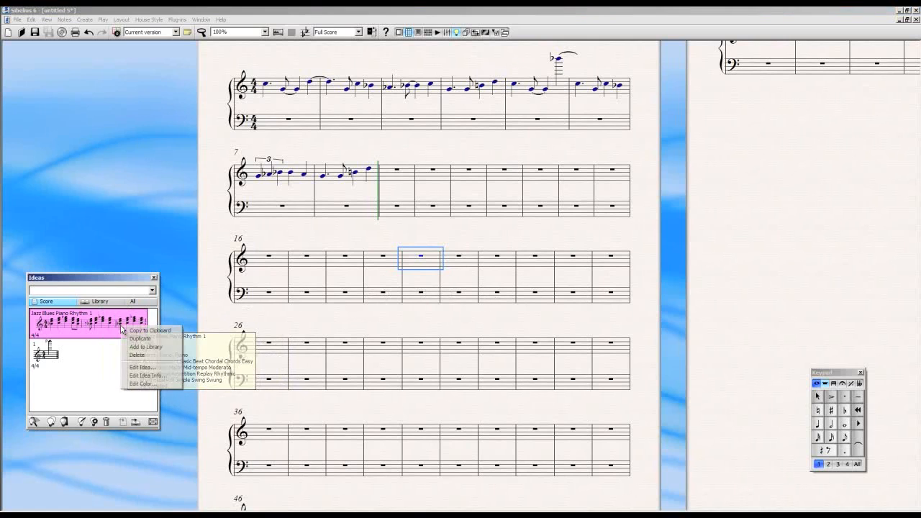
pyautogui.click(141, 332)
pyautogui.rightClick(436, 266)
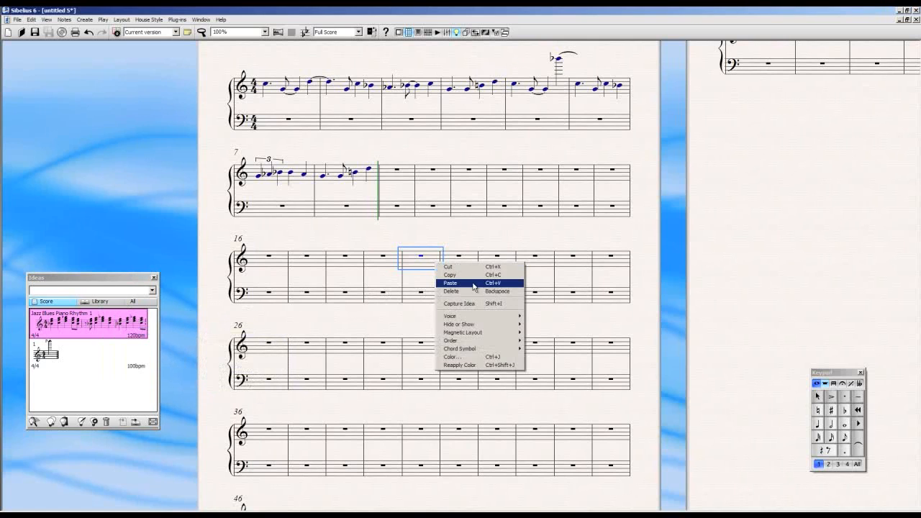
pyautogui.click(476, 285)
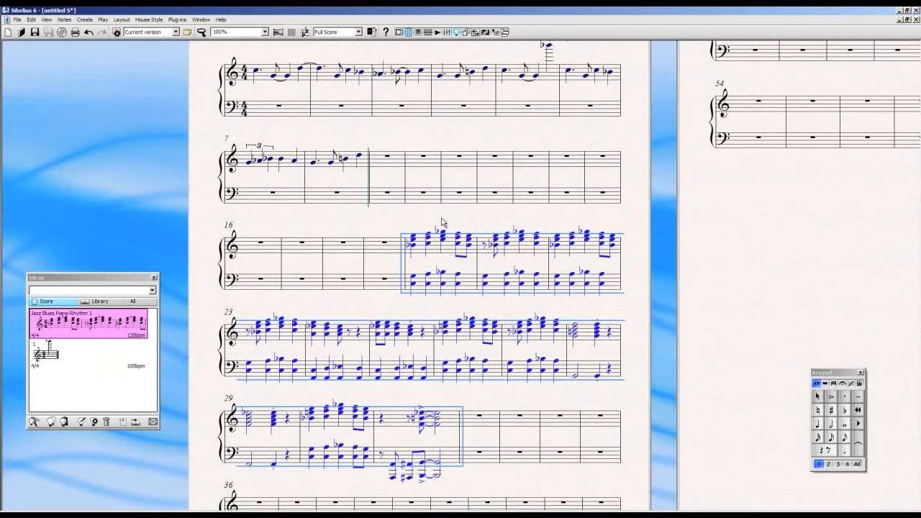
pyautogui.press('Escape')
pyautogui.click(507, 278)
# Make the compact Ideas window taller and move it up beside the first systems of the score
pyautogui.moveTo(525, 265); pyautogui.dragTo(564, 407)
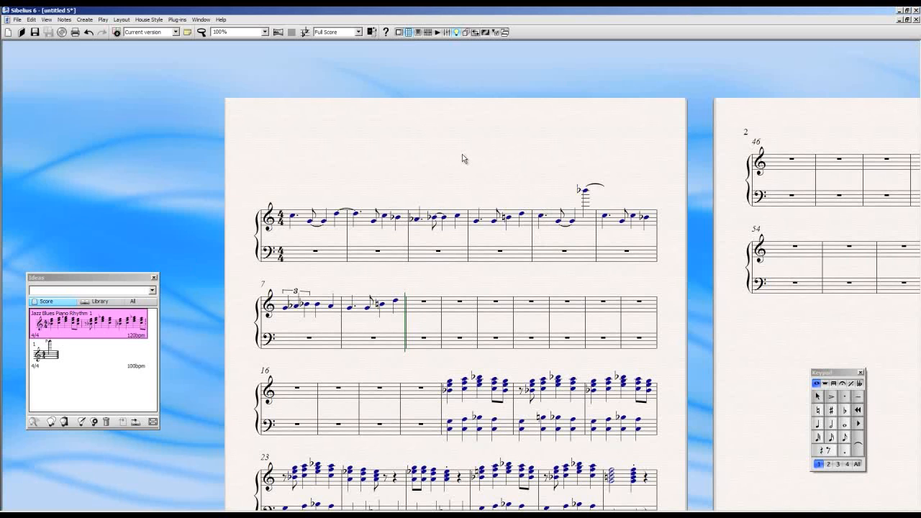
pyautogui.moveTo(521, 148); pyautogui.dragTo(524, 126)
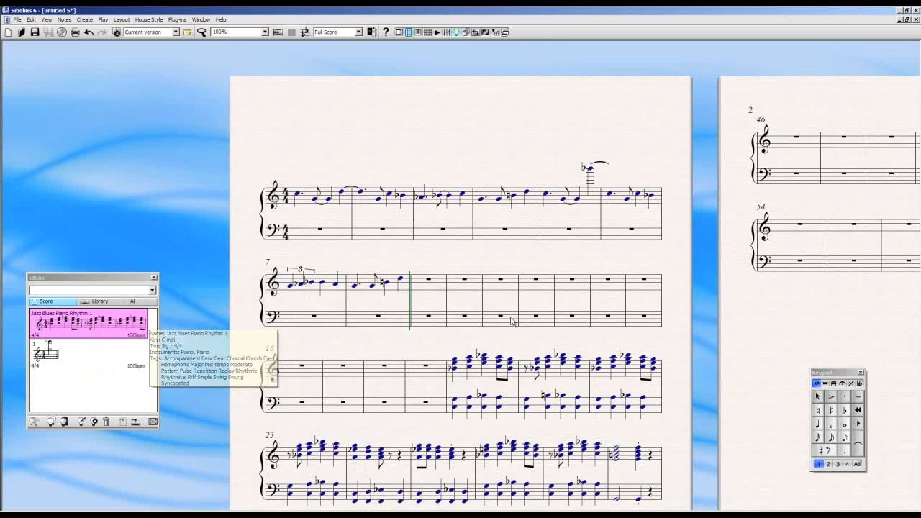
pyautogui.moveTo(544, 257); pyautogui.dragTo(544, 249)
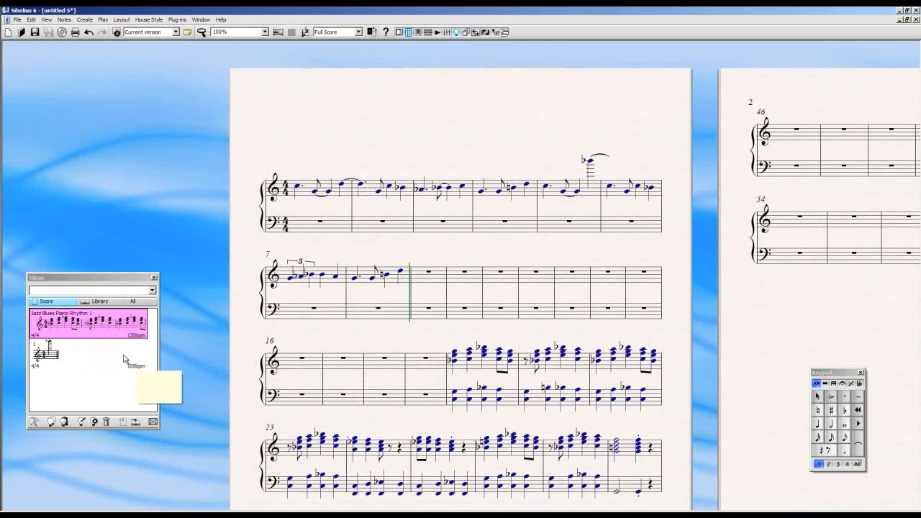
pyautogui.moveTo(161, 430); pyautogui.dragTo(178, 468)
pyautogui.moveTo(132, 281); pyautogui.dragTo(149, 145)
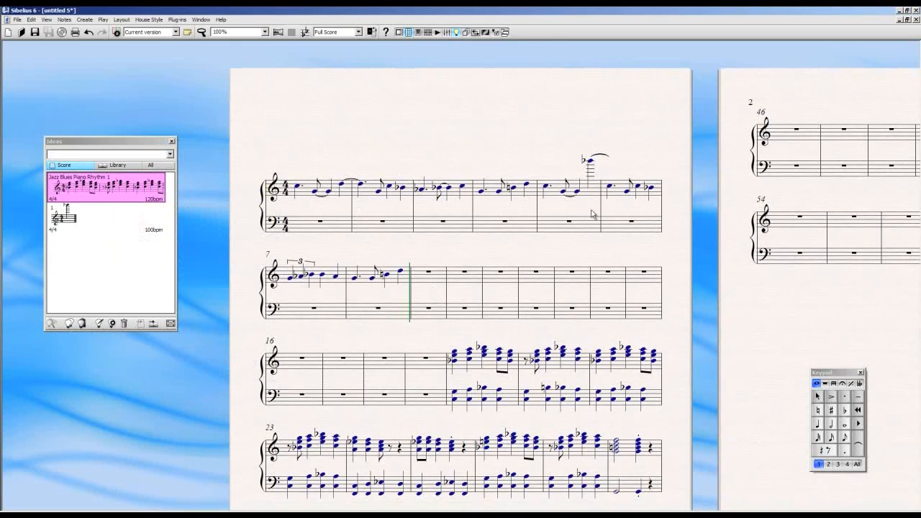
pyautogui.moveTo(549, 158); pyautogui.dragTo(522, 148)
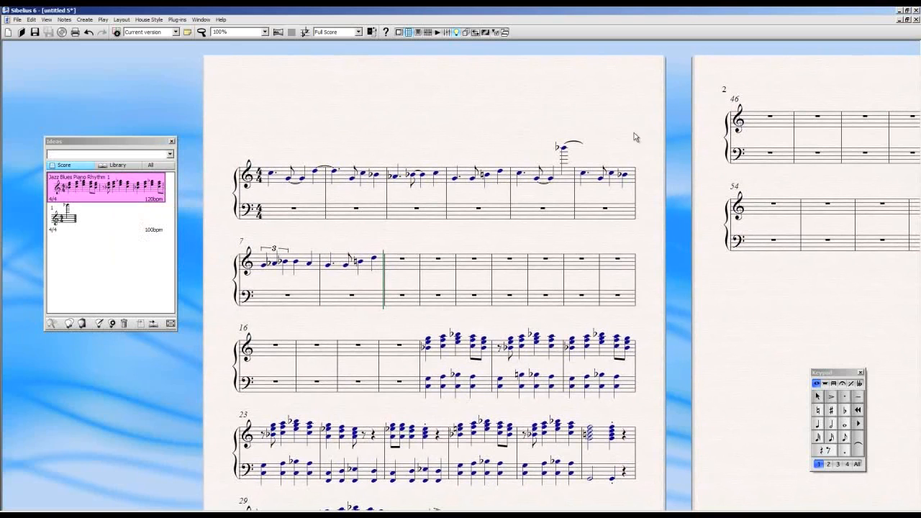
pyautogui.moveTo(633, 132); pyautogui.dragTo(645, 142)
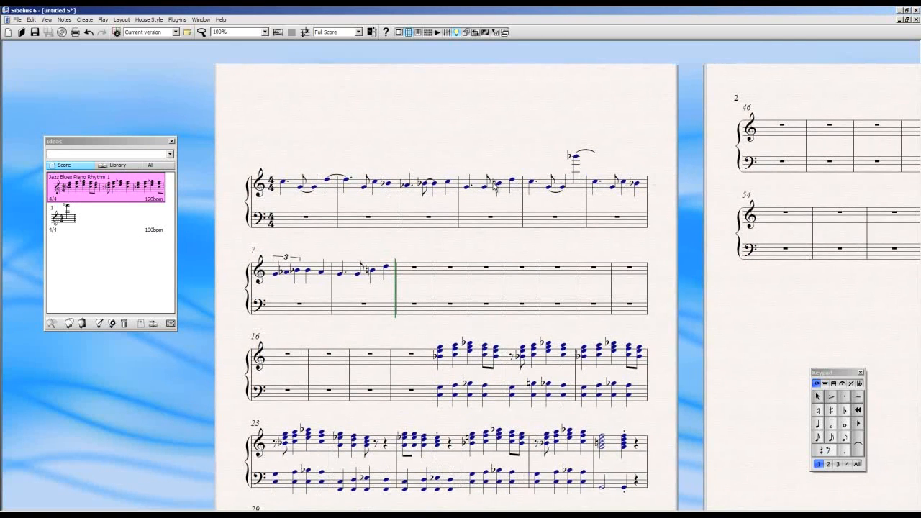
pyautogui.moveTo(107, 189)
# Expand the Ideas window to its detailed view, enlarge it across the screen and view the jazz idea's notation to its end
pyautogui.click(170, 323)
pyautogui.moveTo(360, 144); pyautogui.dragTo(319, 49)
pyautogui.moveTo(689, 396); pyautogui.dragTo(909, 508)
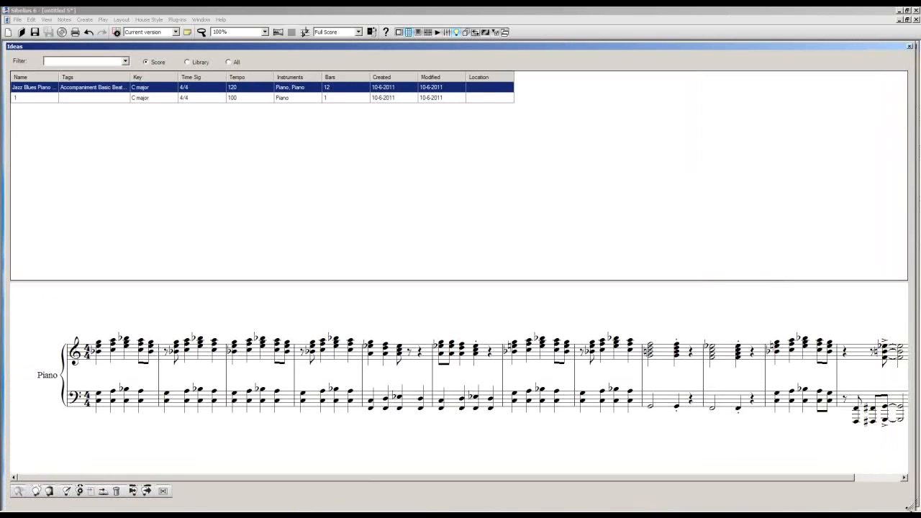
pyautogui.moveTo(731, 479); pyautogui.dragTo(752, 479)
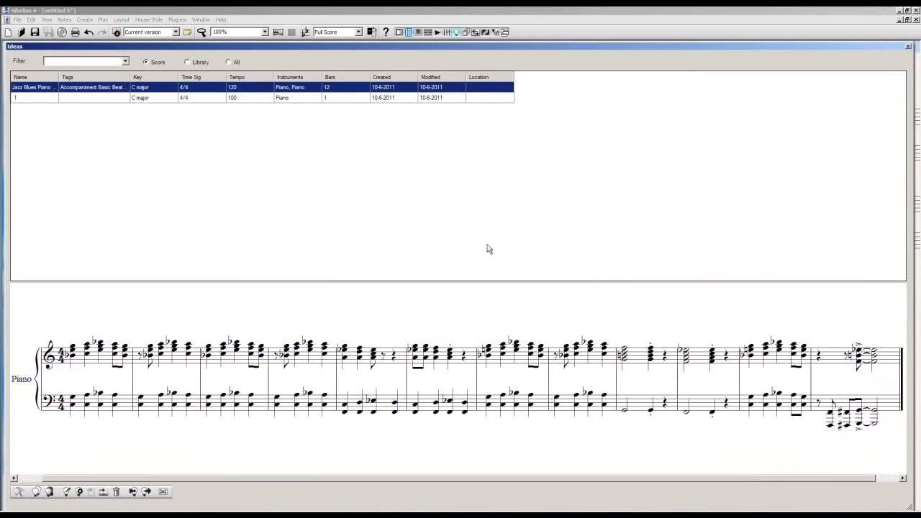
# Compare the library's idea list with the score's ideas and close the Ideas window
pyautogui.click(188, 63)
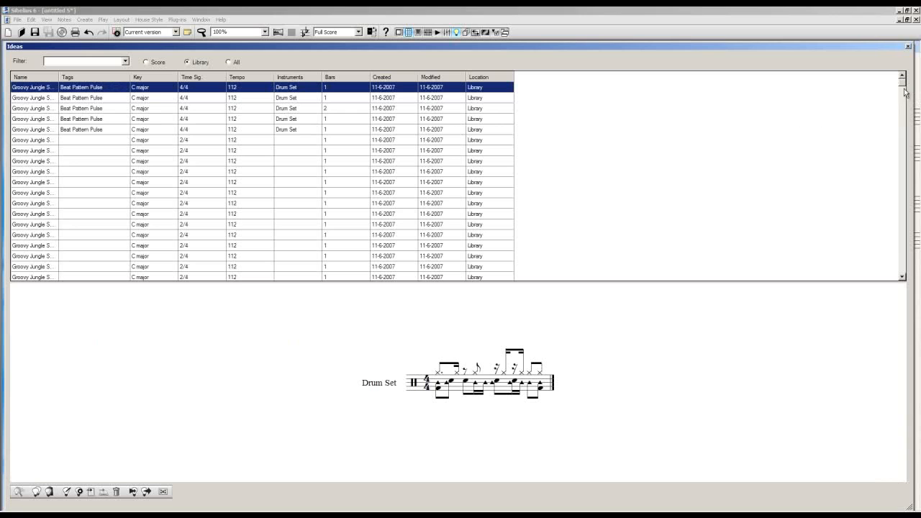
pyautogui.moveTo(902, 82)
pyautogui.mouseDown()
pyautogui.moveTo(903, 101)
pyautogui.moveTo(901, 69)
pyautogui.mouseUp()
pyautogui.click(160, 61)
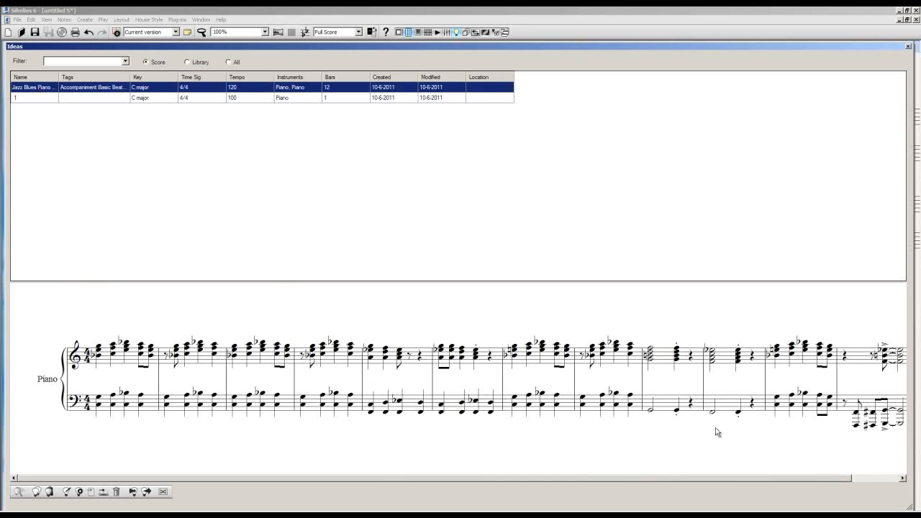
pyautogui.click(908, 47)
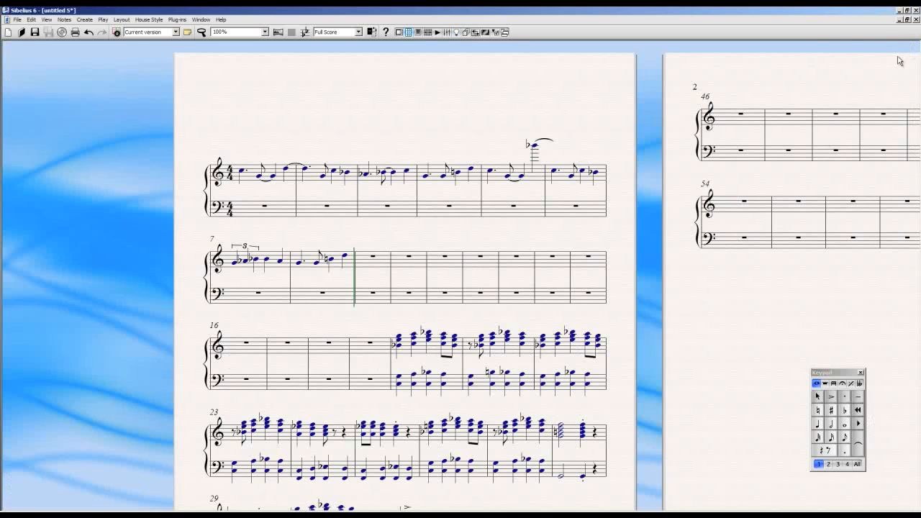
pyautogui.moveTo(637, 173); pyautogui.dragTo(653, 181)
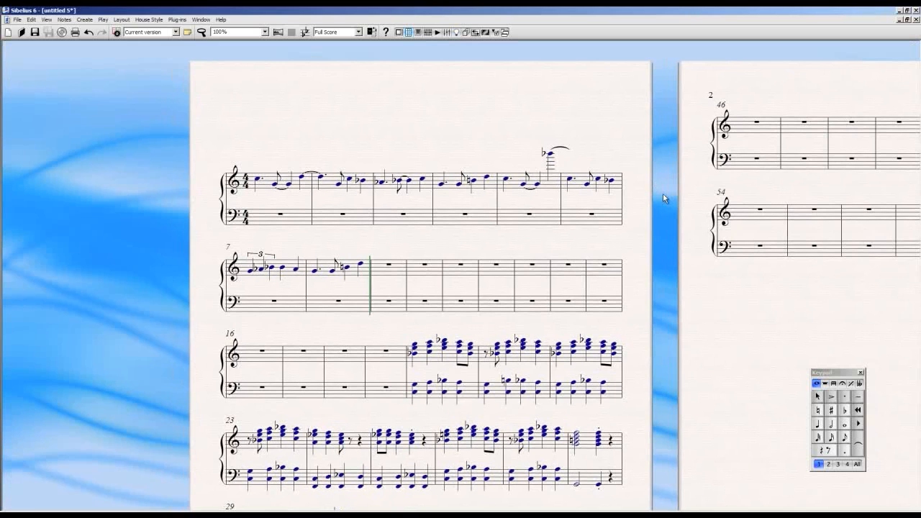